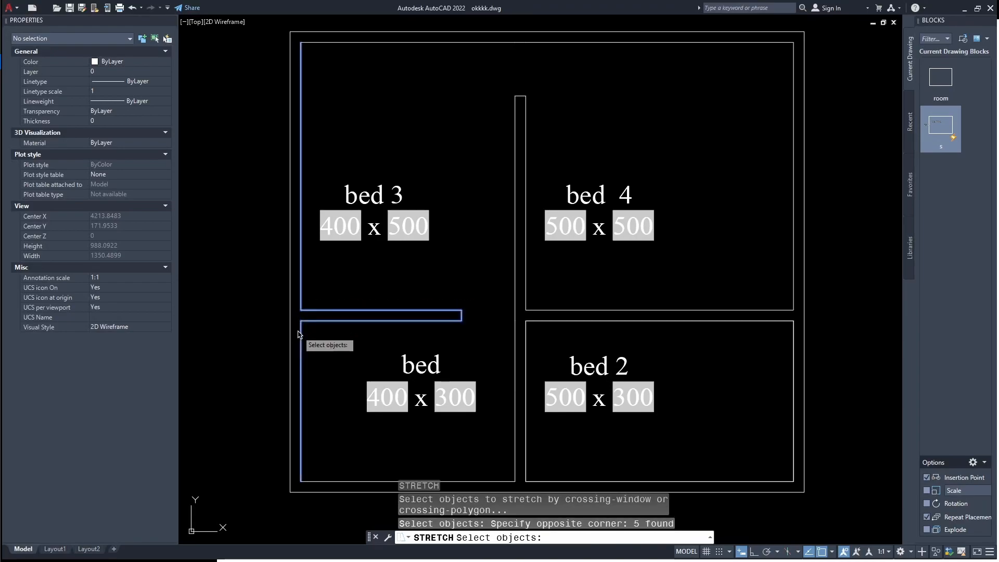
Stretch the partition wall between bed 3 and bed straight upward with ortho on, enlarging the bed room.
{"action": "left_click", "coordinate": [479, 334]}
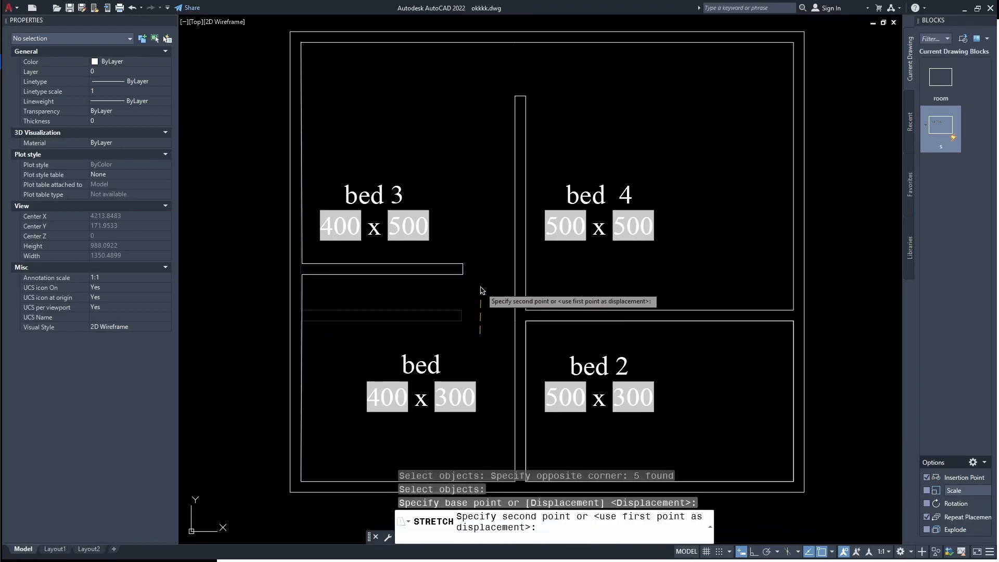
{"action": "key", "text": "F8"}
{"action": "left_click", "coordinate": [480, 291]}
{"action": "middle_click_drag", "start_coordinate": [476, 315], "coordinate": [472, 304]}
{"action": "key", "text": "Escape"}
Stretch the bed room's dynamic block up to the moved partition wall, making its height about 389.
{"action": "left_click", "coordinate": [427, 355]}
{"action": "middle_click_drag", "start_coordinate": [423, 334], "coordinate": [419, 254]}
{"action": "left_click", "coordinate": [512, 230]}
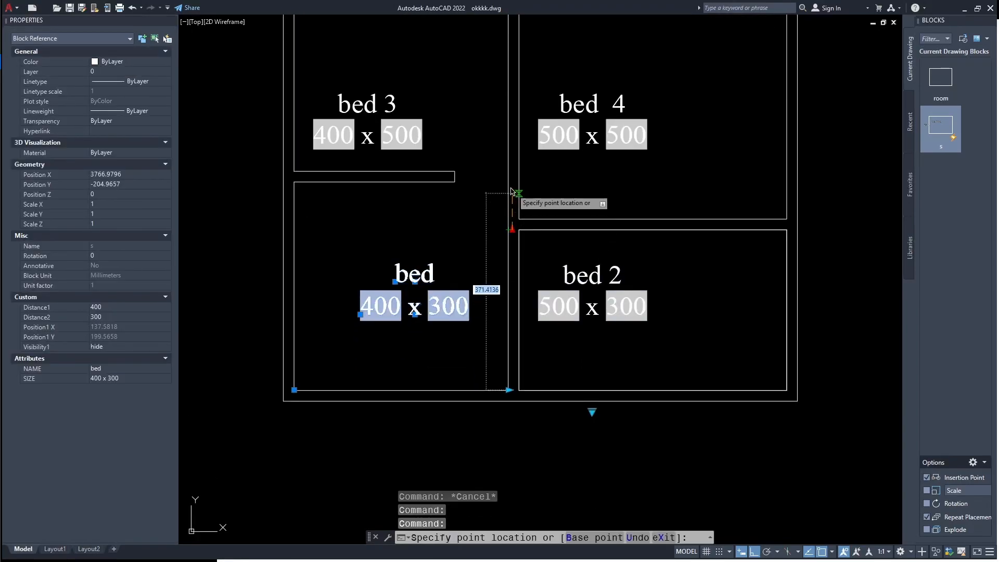
{"action": "key", "text": "Escape"}
{"action": "key", "text": "Escape"}
Regenerate the drawing to refresh the bed label's room size, and undo the zoom and the regeneration.
{"action": "middle_click_drag", "start_coordinate": [461, 254], "coordinate": [503, 294]}
{"action": "type", "text": "regen"}
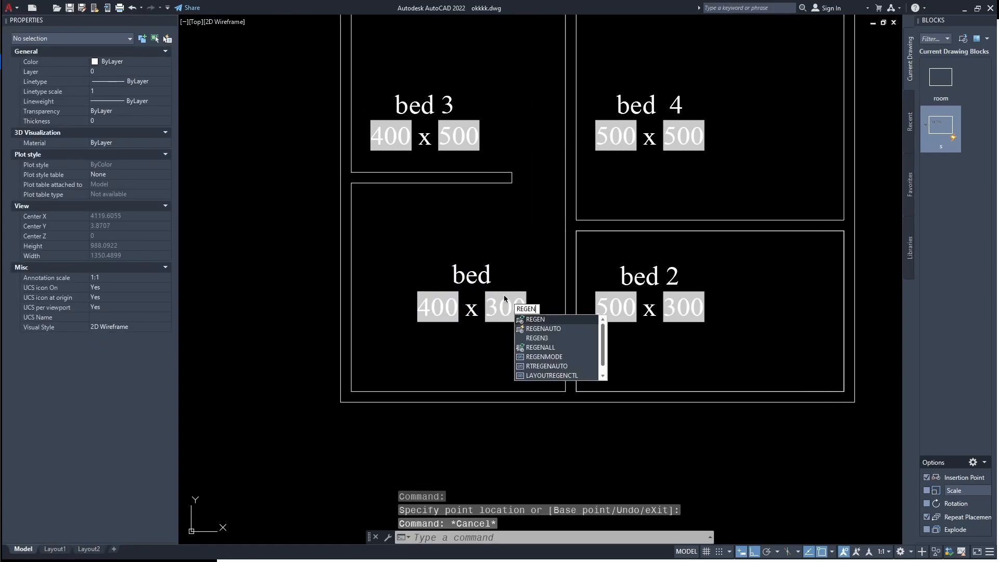
{"action": "key", "text": "Return"}
{"action": "scroll", "coordinate": [504, 295], "scroll_direction": "up", "scroll_amount": 4}
{"action": "scroll", "coordinate": [504, 315], "scroll_direction": "down", "scroll_amount": 2}
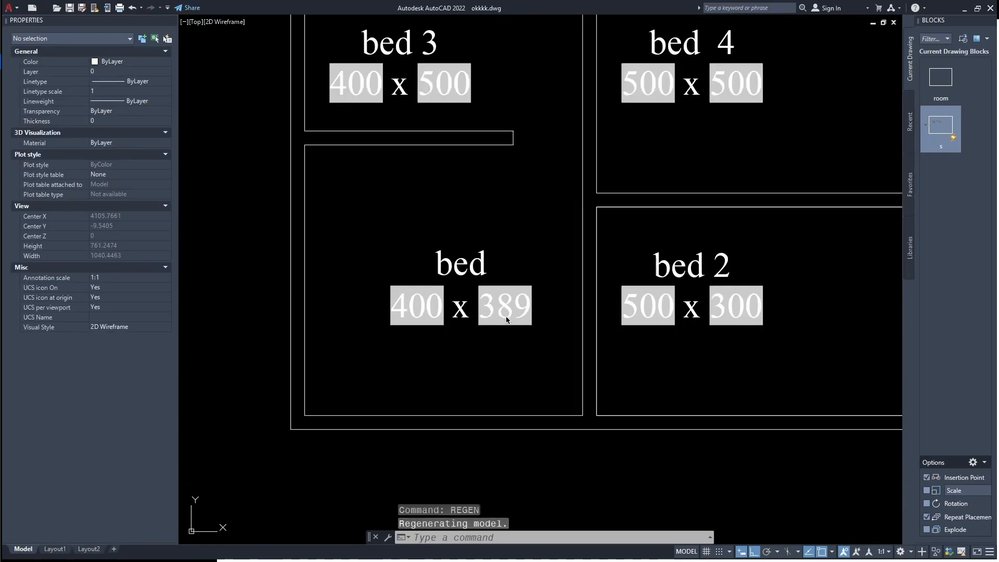
{"action": "key", "text": "ctrl+z"}
{"action": "key", "text": "ctrl+z"}
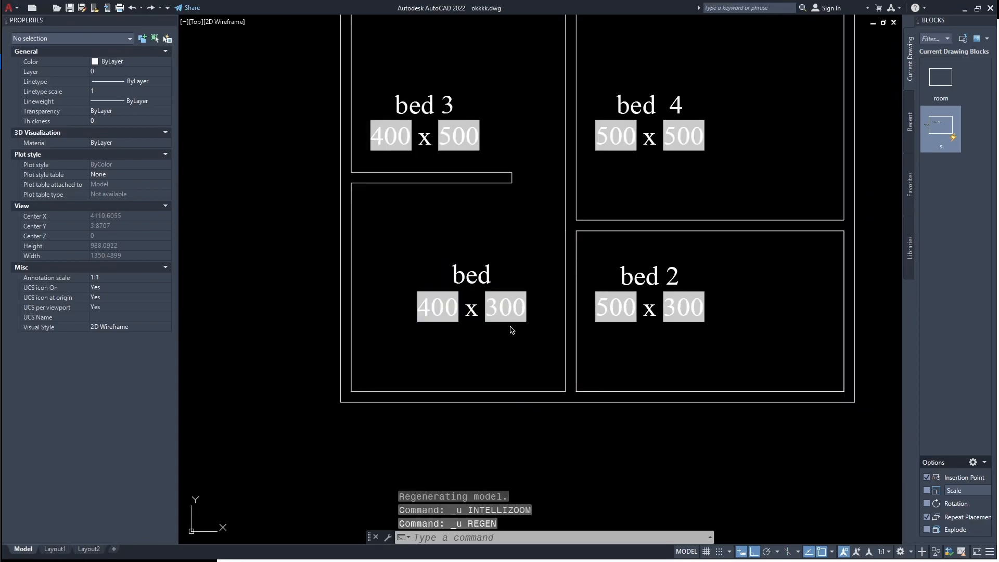
Regenerate the drawing so the bed label's size field updates.
{"action": "middle_click_drag", "start_coordinate": [510, 326], "coordinate": [510, 338]}
{"action": "type", "text": "regen"}
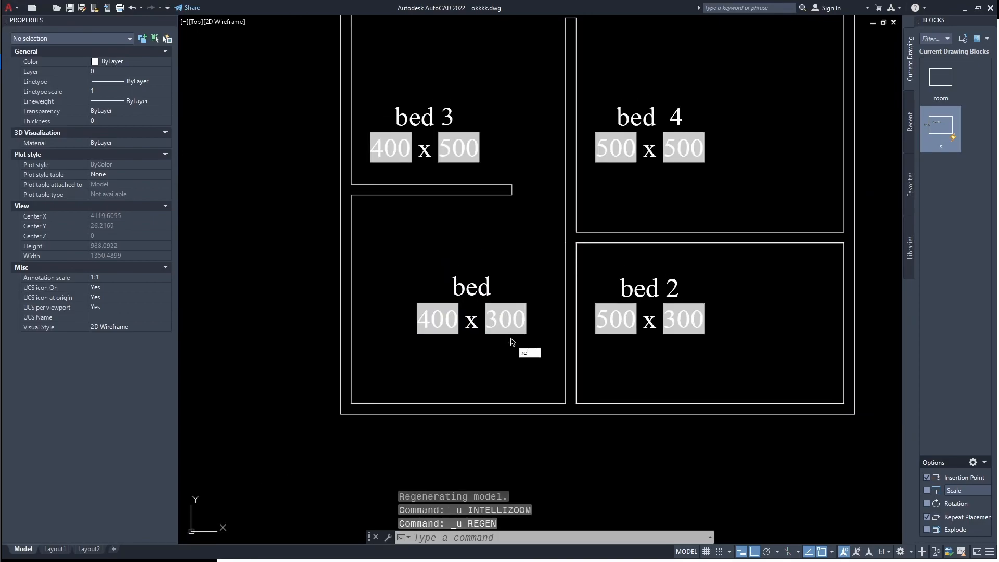
{"action": "key", "text": "Return"}
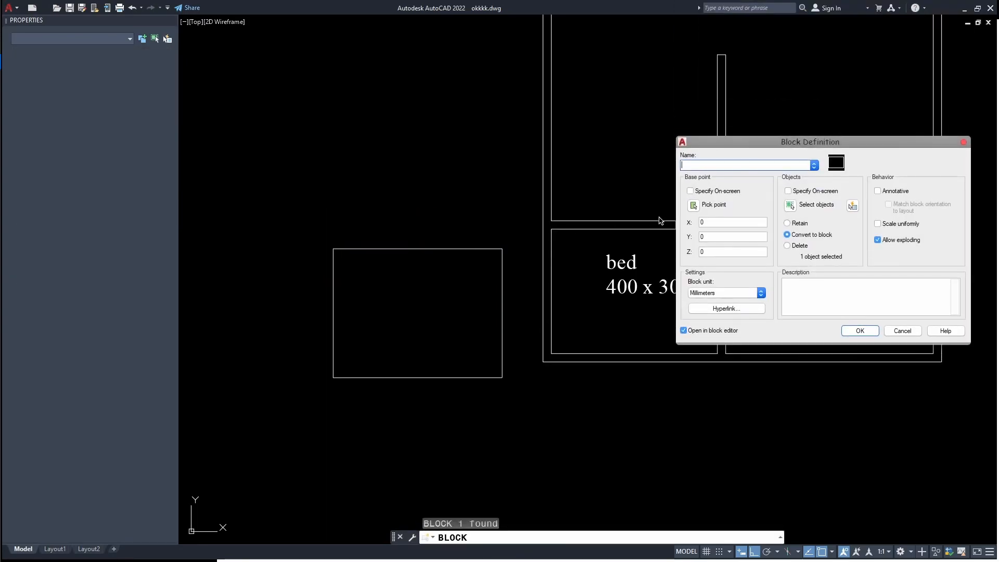
Define the rectangle as block "s" with its lower-left corner as the base point and open it in the block editor.
{"action": "left_click", "coordinate": [693, 205]}
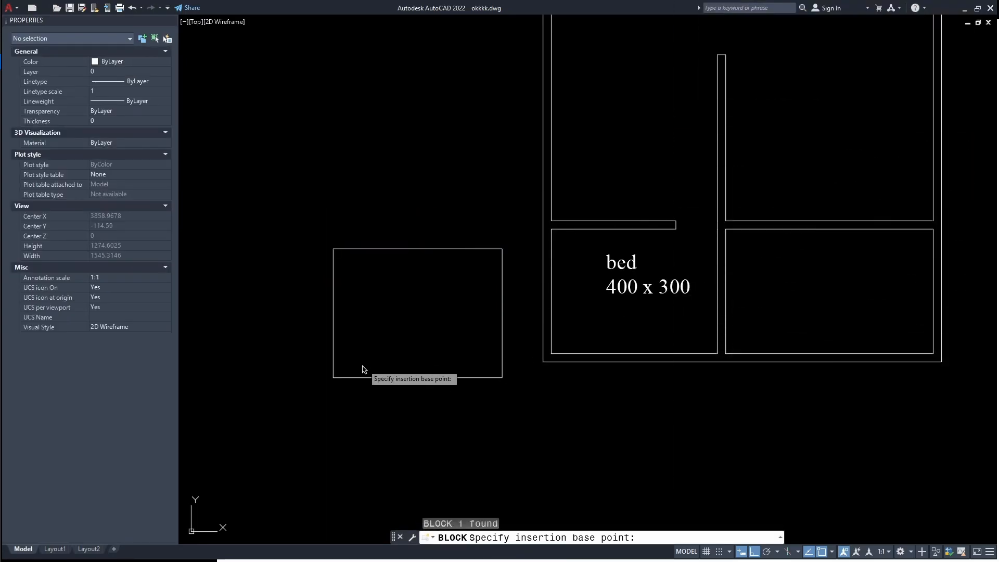
{"action": "left_click", "coordinate": [334, 377]}
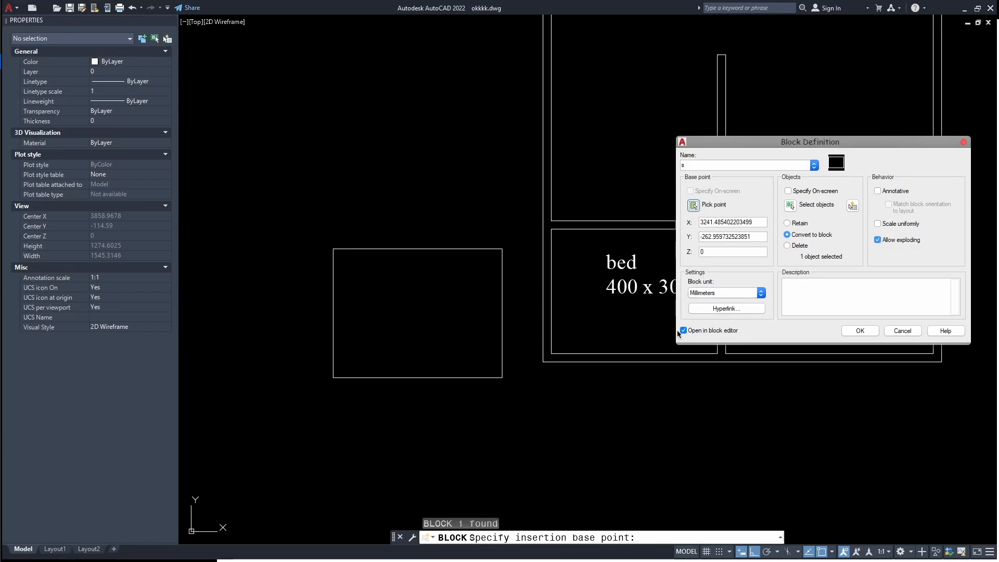
{"action": "left_click", "coordinate": [853, 333]}
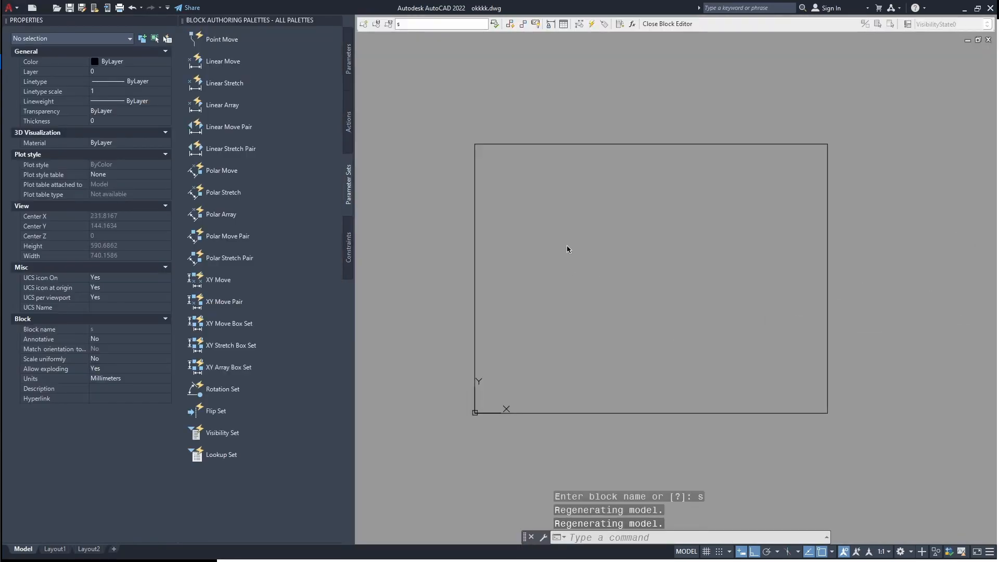
Add a linear parameter along the rectangle's bottom edge, from the lower-left to the lower-right corner, with its label below.
{"action": "left_click", "coordinate": [351, 65]}
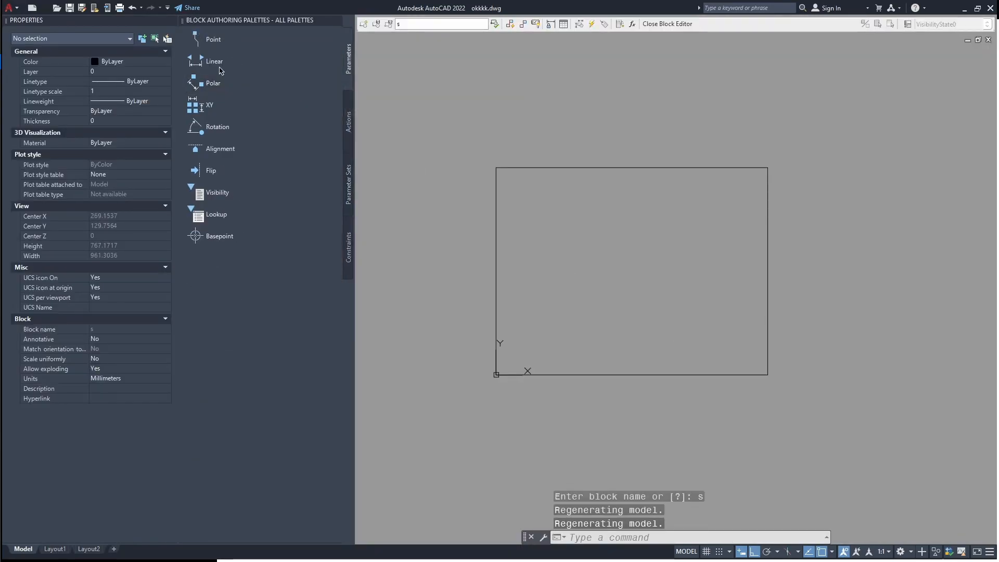
{"action": "left_click", "coordinate": [213, 60]}
{"action": "left_click", "coordinate": [496, 374]}
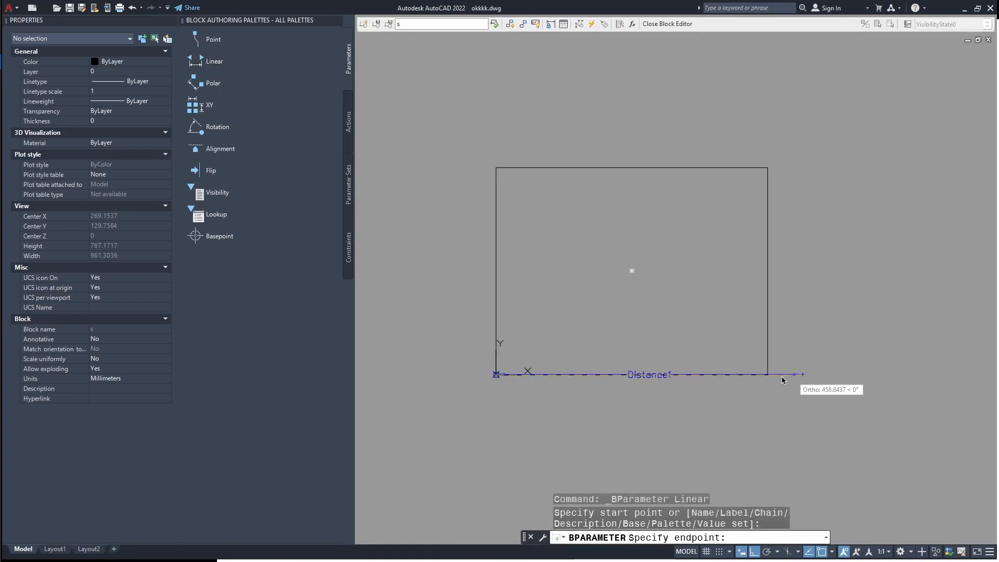
{"action": "left_click", "coordinate": [767, 375]}
{"action": "left_click", "coordinate": [754, 422]}
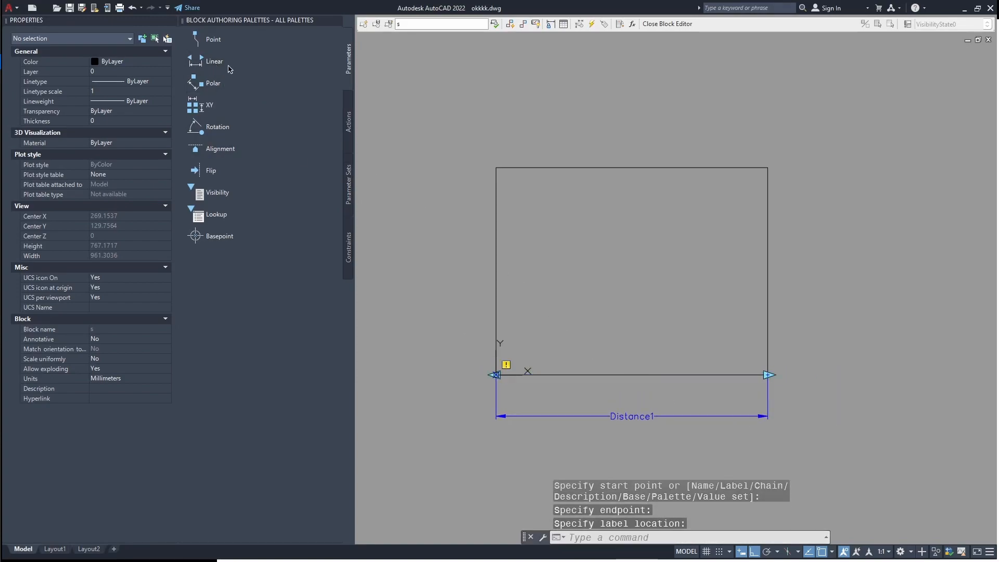
Add a linear parameter along the rectangle's right edge, from the lower-right to the upper-right corner, with its label outside.
{"action": "left_click", "coordinate": [220, 63]}
{"action": "left_click", "coordinate": [767, 375]}
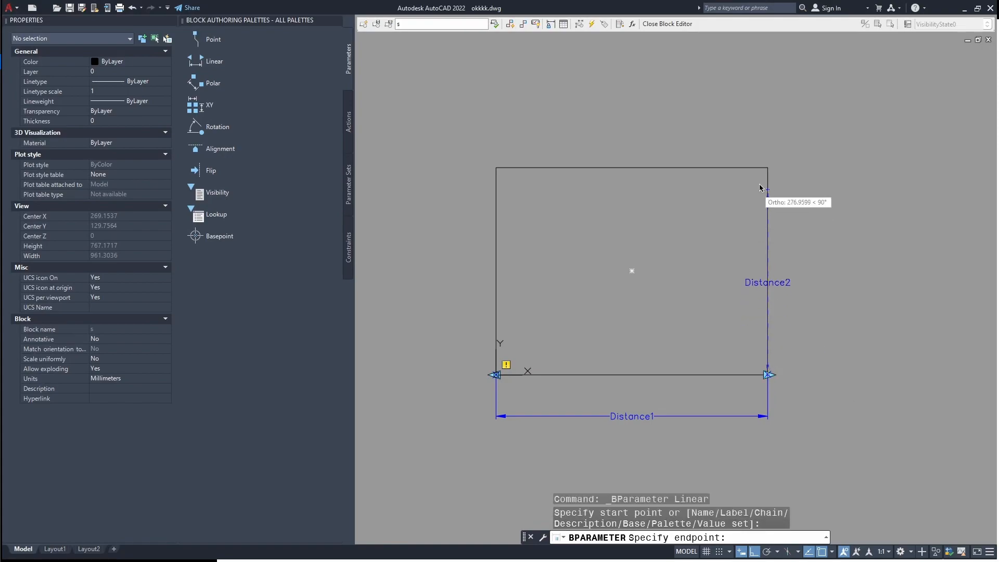
{"action": "left_click", "coordinate": [767, 167]}
{"action": "left_click", "coordinate": [841, 183]}
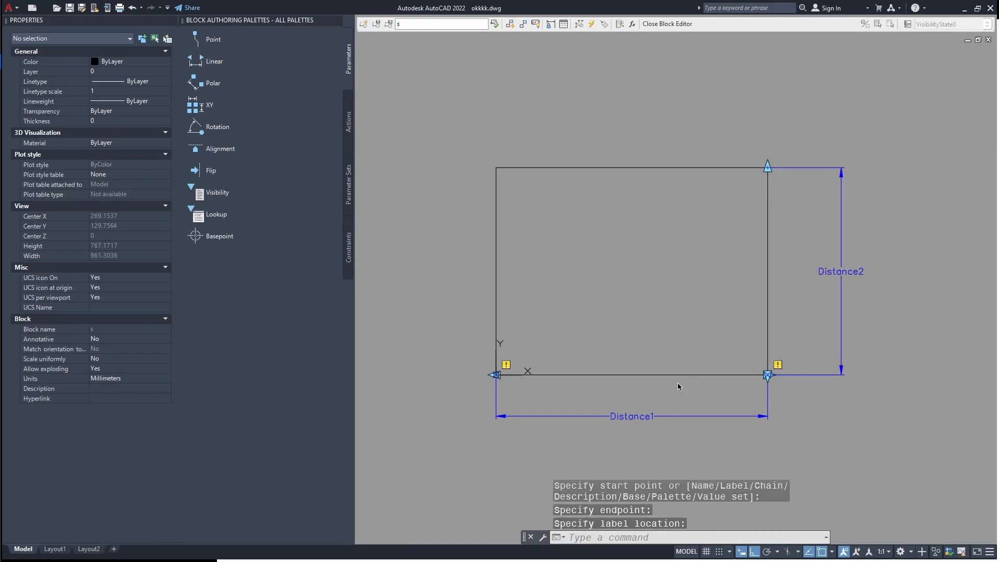
Add a stretch action to Distance1 at the lower-right point, framing the right edge and selecting the rectangle.
{"action": "left_click", "coordinate": [349, 124]}
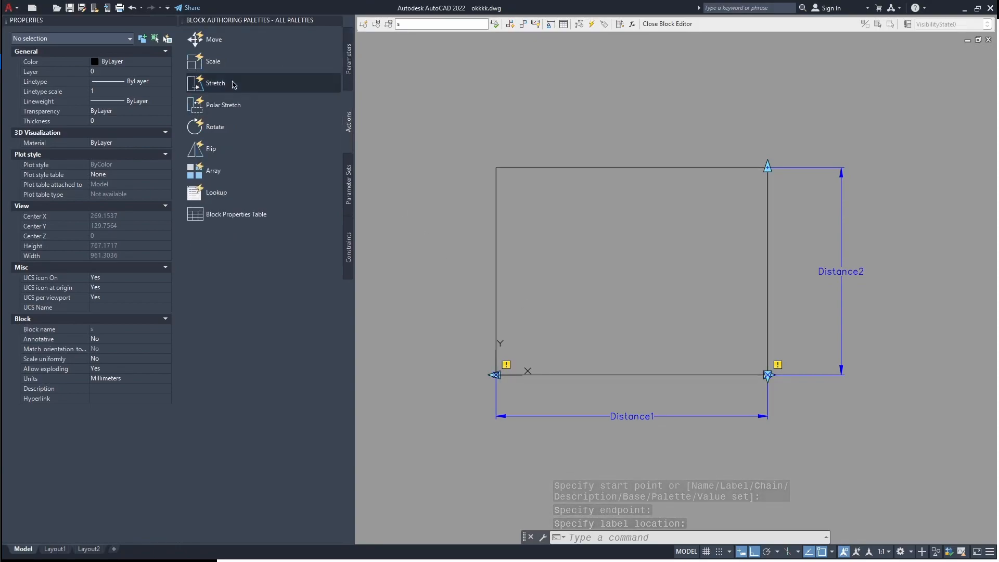
{"action": "left_click", "coordinate": [219, 82]}
{"action": "left_click", "coordinate": [613, 417]}
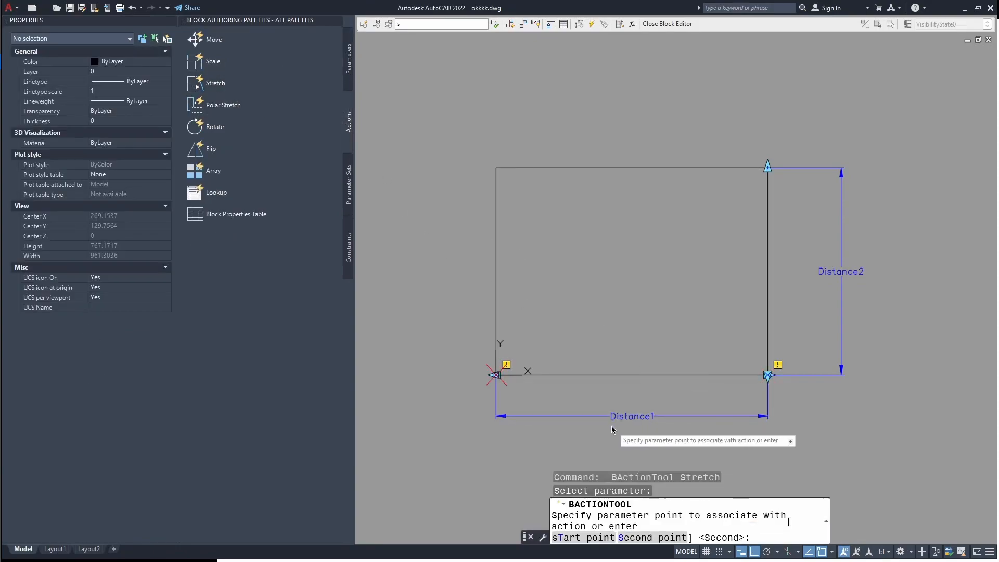
{"action": "left_click", "coordinate": [768, 375]}
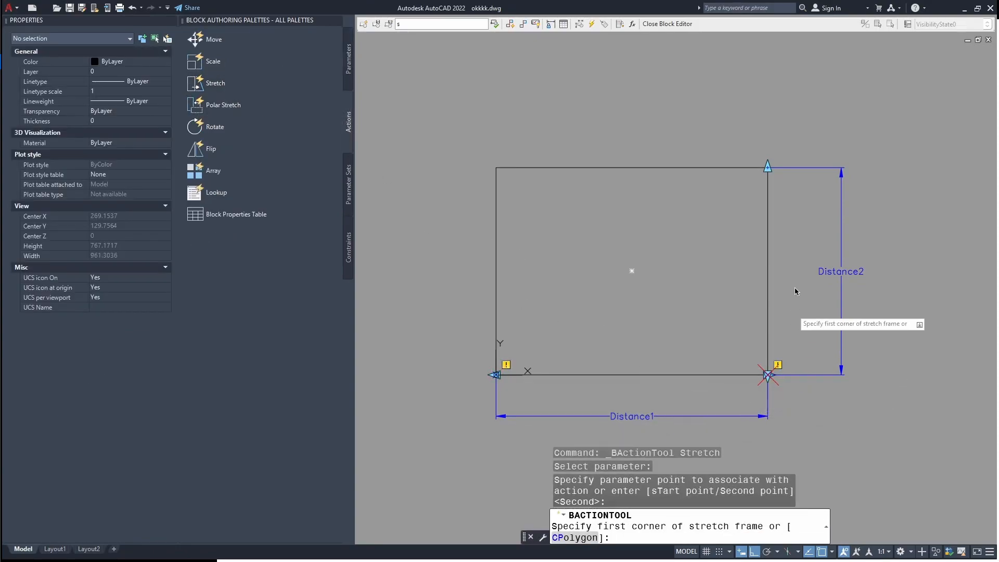
{"action": "left_click", "coordinate": [885, 109]}
{"action": "left_click", "coordinate": [706, 405]}
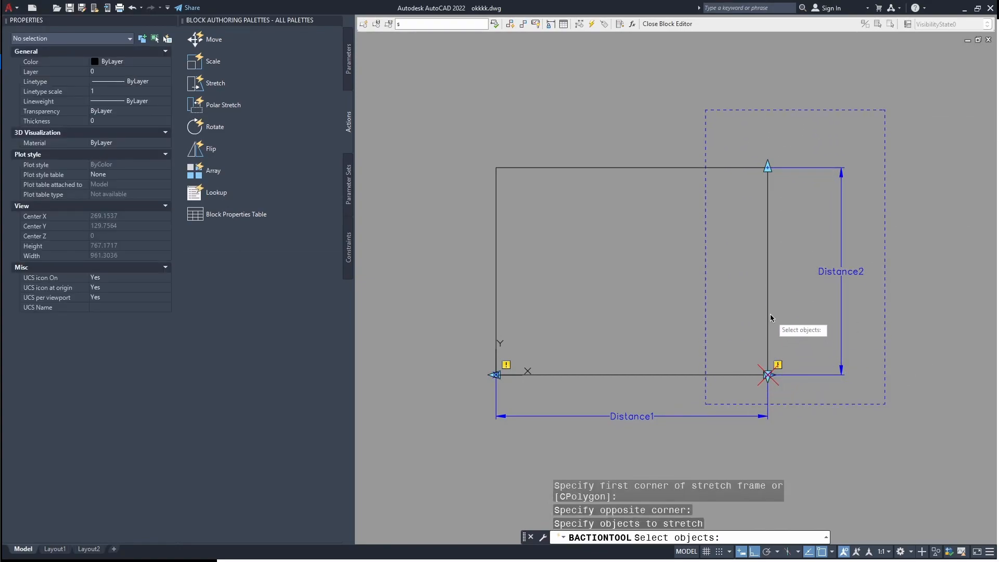
{"action": "left_click", "coordinate": [769, 314]}
{"action": "key", "text": "Return"}
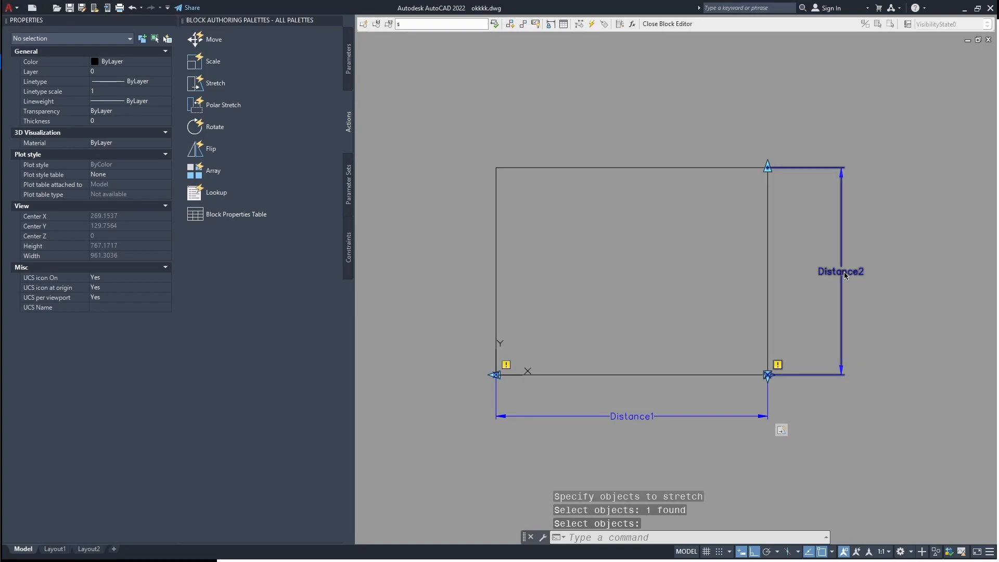
Add a stretch action to Distance2 at the upper-right point, framing the top edge and selecting the rectangle.
{"action": "left_click", "coordinate": [215, 83]}
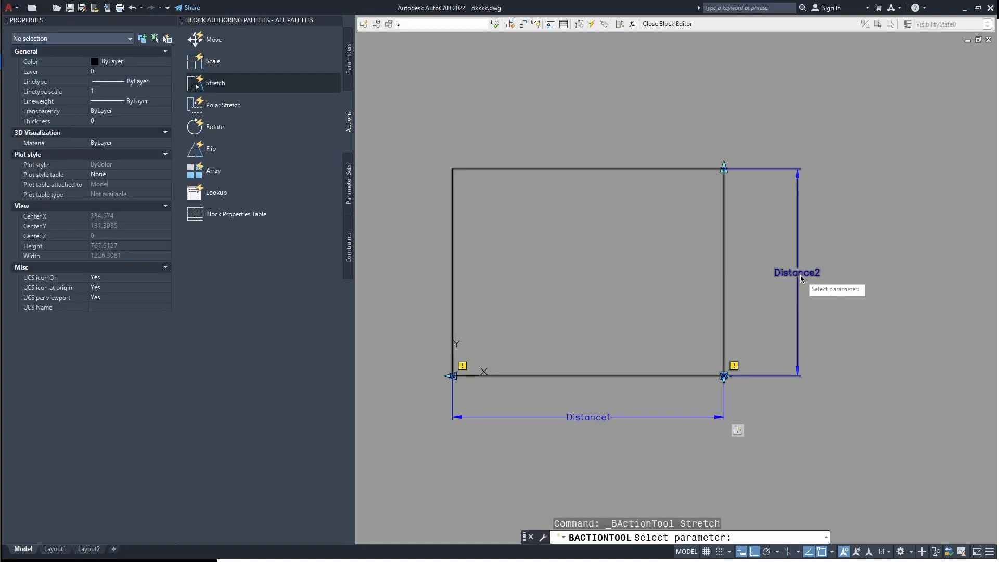
{"action": "left_click", "coordinate": [740, 188]}
{"action": "left_click", "coordinate": [796, 75]}
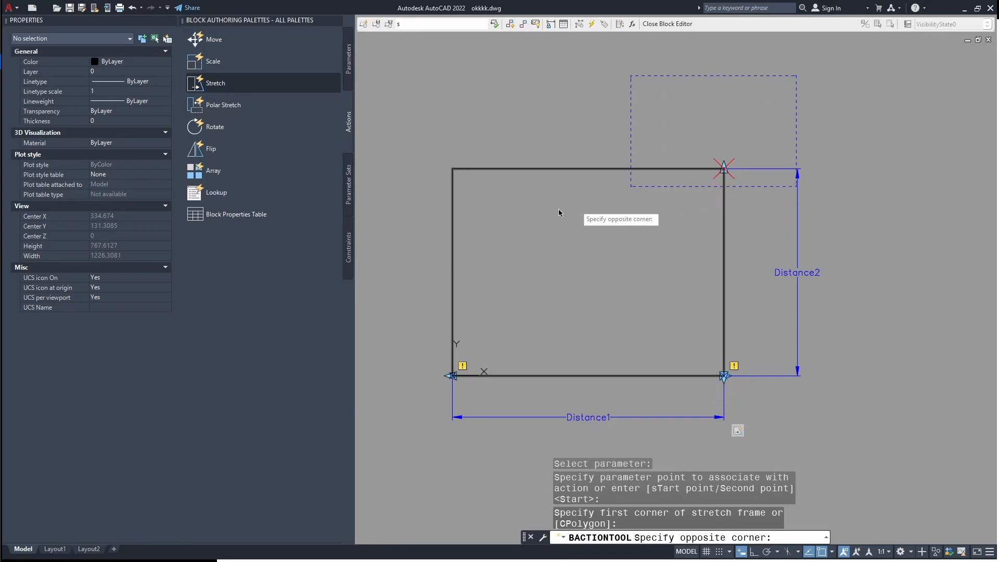
{"action": "left_click", "coordinate": [383, 247]}
{"action": "left_click", "coordinate": [597, 170]}
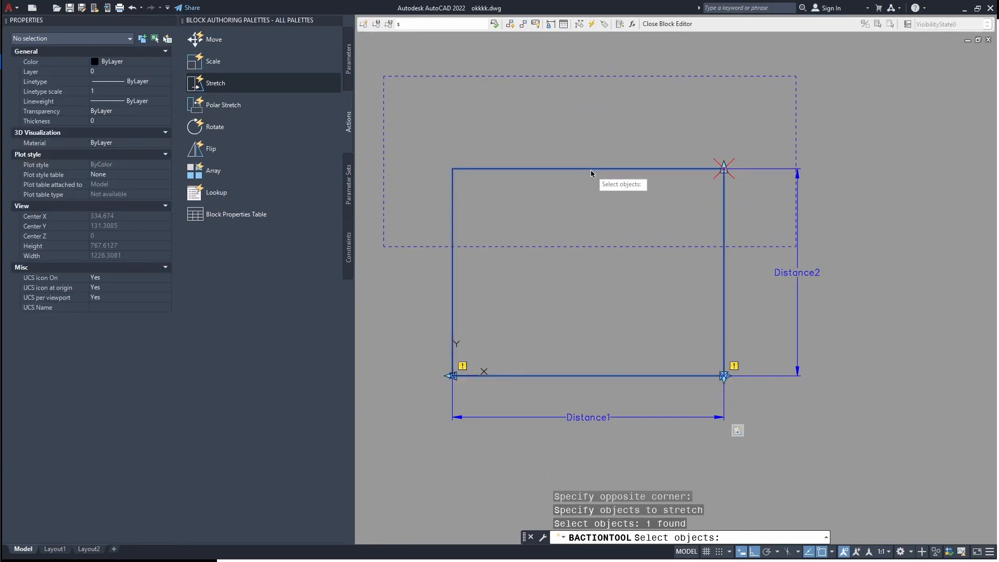
{"action": "key", "text": "Return"}
Test the block by stretching its height to about 439 and its width to about 639, and close the test window.
{"action": "left_click", "coordinate": [511, 26]}
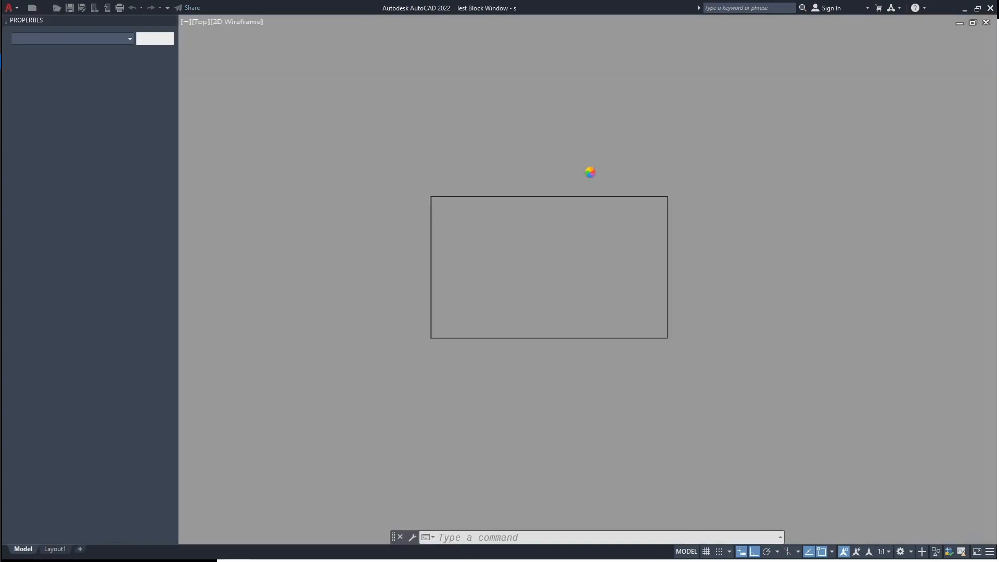
{"action": "left_click", "coordinate": [590, 173]}
{"action": "left_click", "coordinate": [571, 198]}
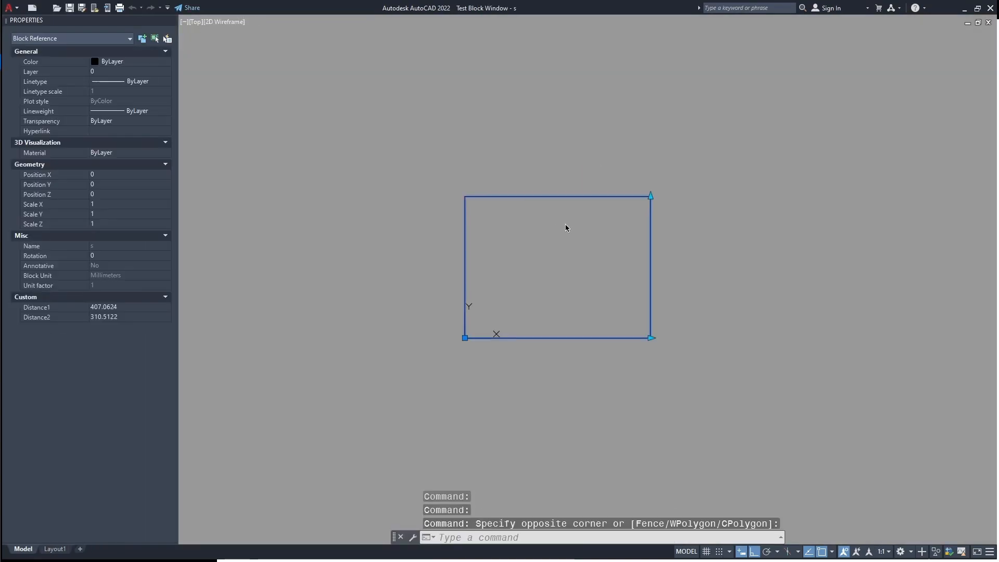
{"action": "left_click", "coordinate": [651, 196]}
{"action": "left_click", "coordinate": [652, 137]}
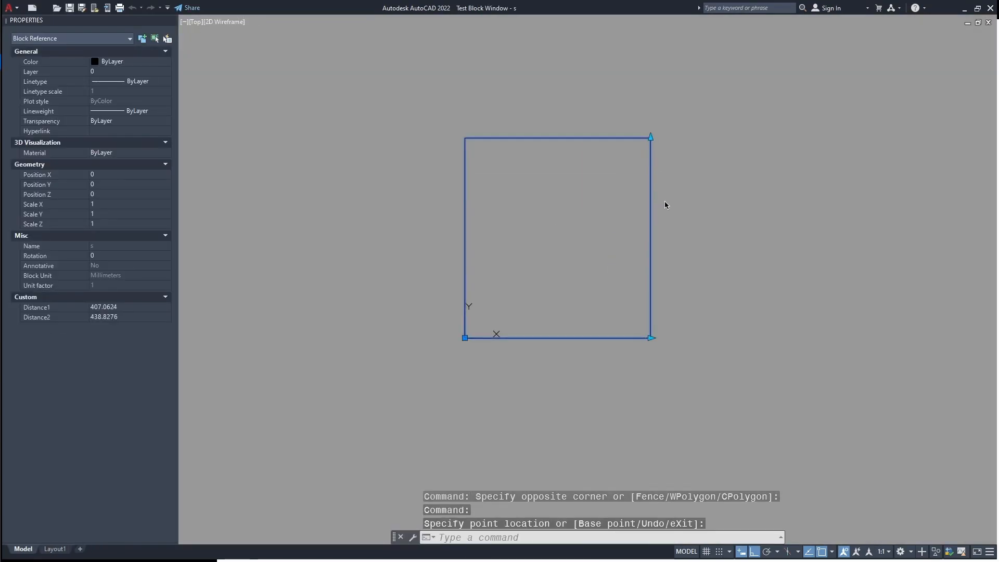
{"action": "left_click", "coordinate": [651, 337]}
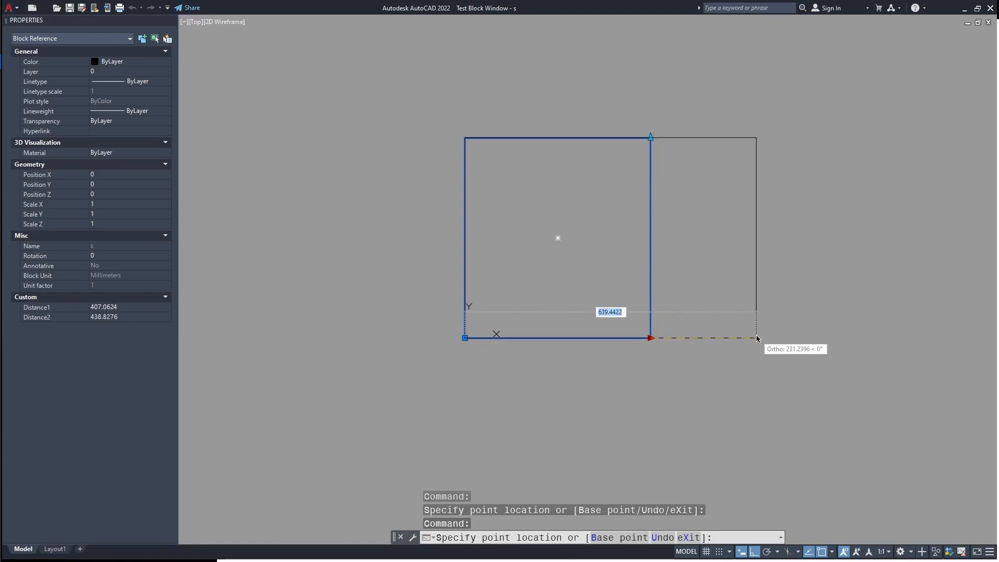
{"action": "left_click", "coordinate": [757, 338]}
{"action": "key", "text": "Escape"}
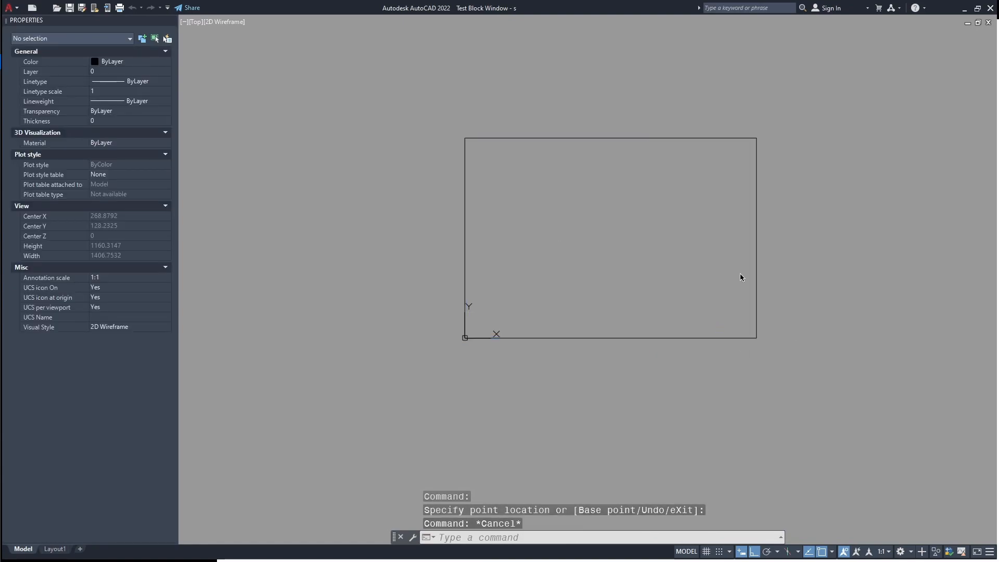
{"action": "key", "text": "ctrl+F4"}
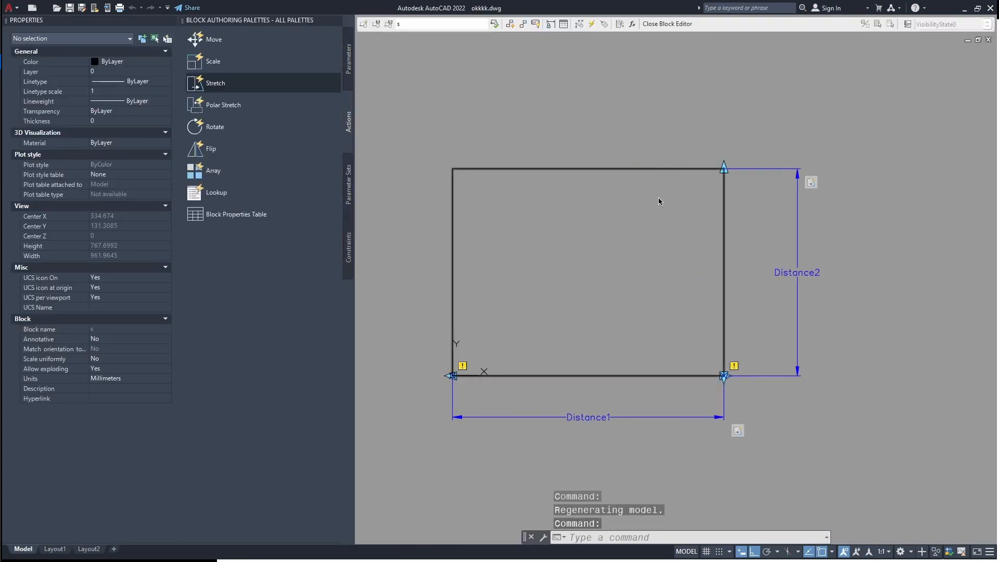
Start an attribute definition in the block and enter "name" as its tag.
{"action": "middle_click_drag", "start_coordinate": [615, 240], "coordinate": [624, 256]}
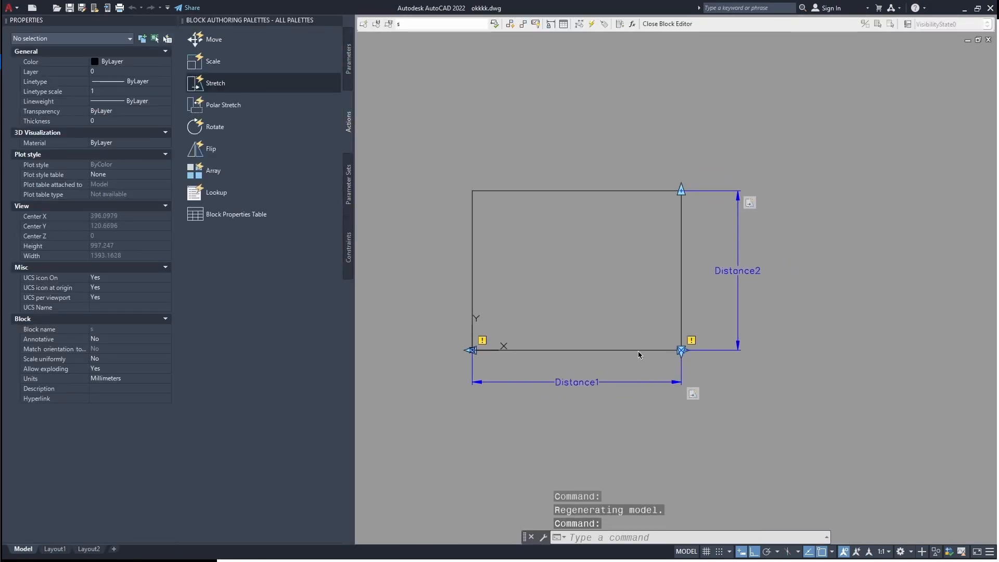
{"action": "middle_click_drag", "start_coordinate": [527, 319], "coordinate": [555, 328]}
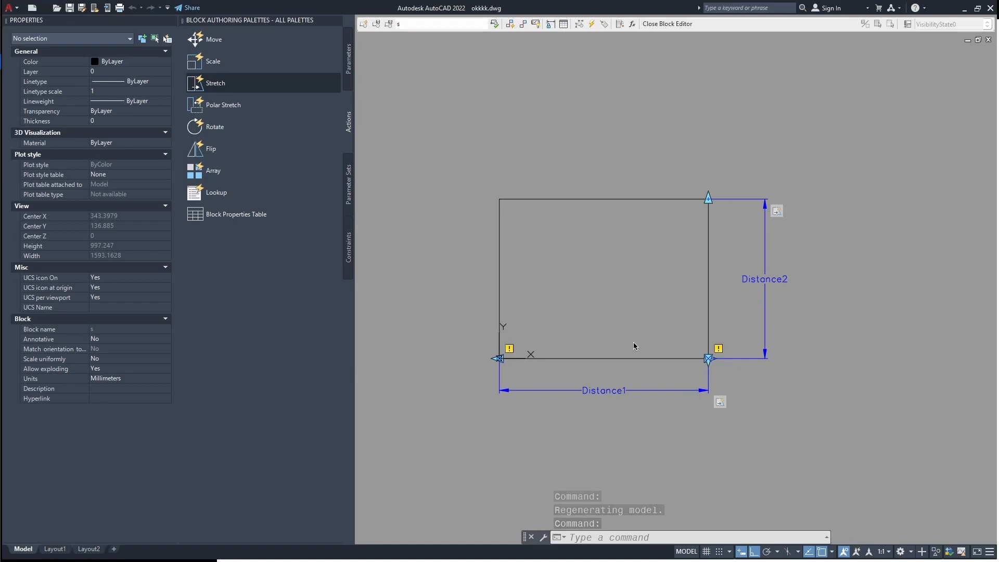
{"action": "scroll", "coordinate": [579, 338], "scroll_direction": "up", "scroll_amount": 1}
{"action": "middle_click_drag", "start_coordinate": [586, 299], "coordinate": [591, 314]}
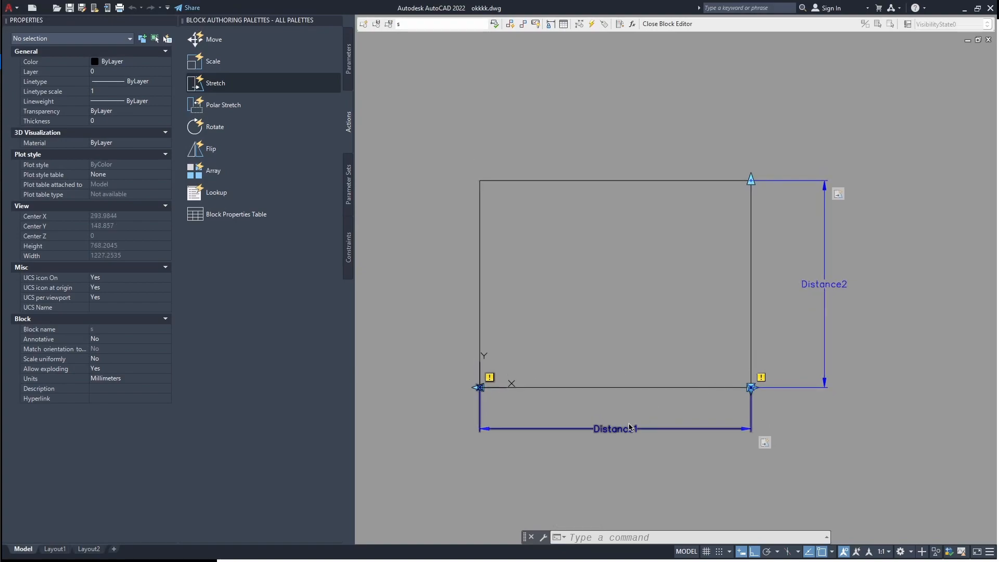
{"action": "middle_click_drag", "start_coordinate": [602, 237], "coordinate": [597, 246]}
{"action": "type", "text": "att"}
{"action": "key", "text": "Return"}
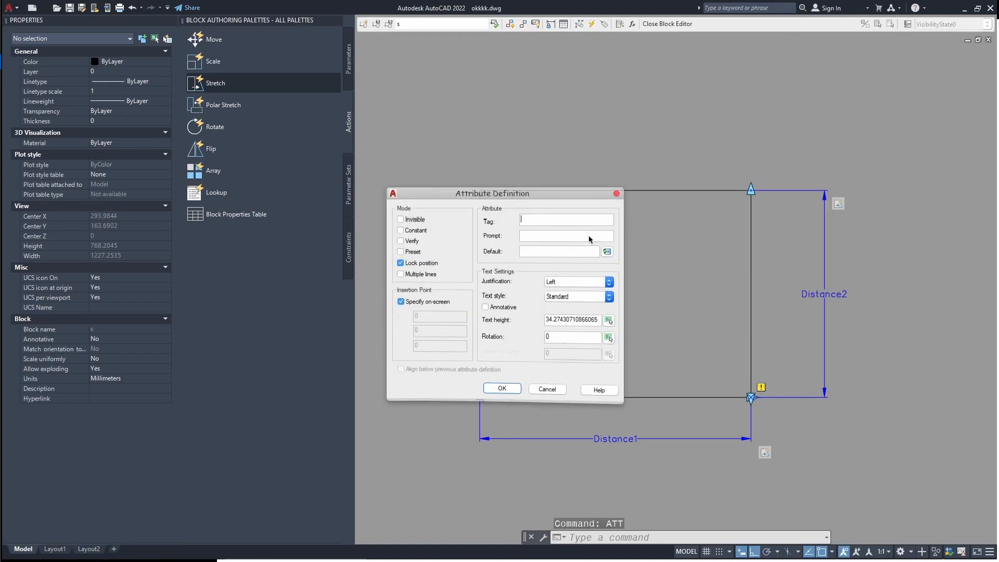
{"action": "type", "text": "anem"}
{"action": "key", "text": "BackSpace"}
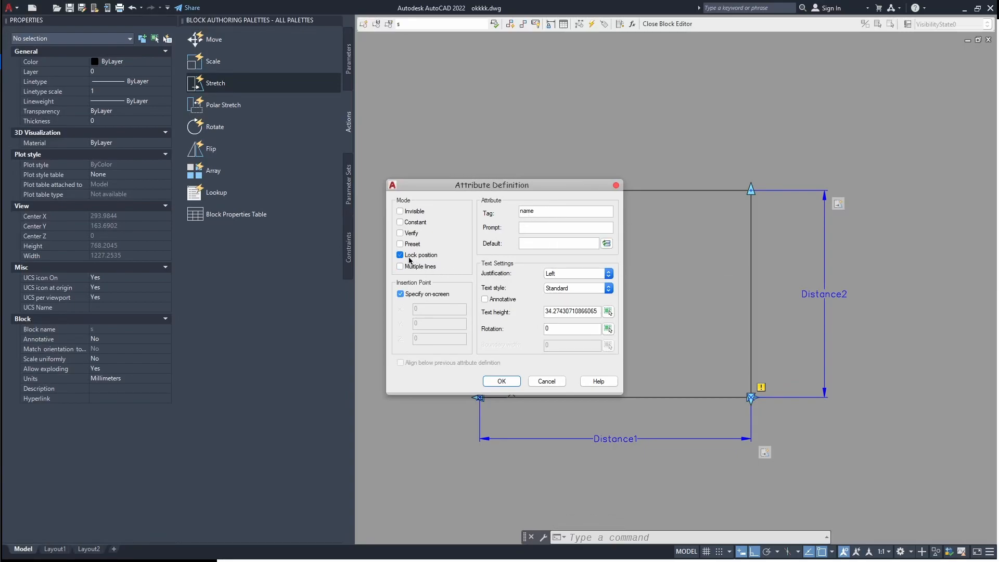
Turn off the attribute's position lock and set its text height to about 34 by picking two points in the rectangle.
{"action": "left_click", "coordinate": [608, 312]}
{"action": "left_click", "coordinate": [570, 276]}
{"action": "left_click", "coordinate": [571, 295]}
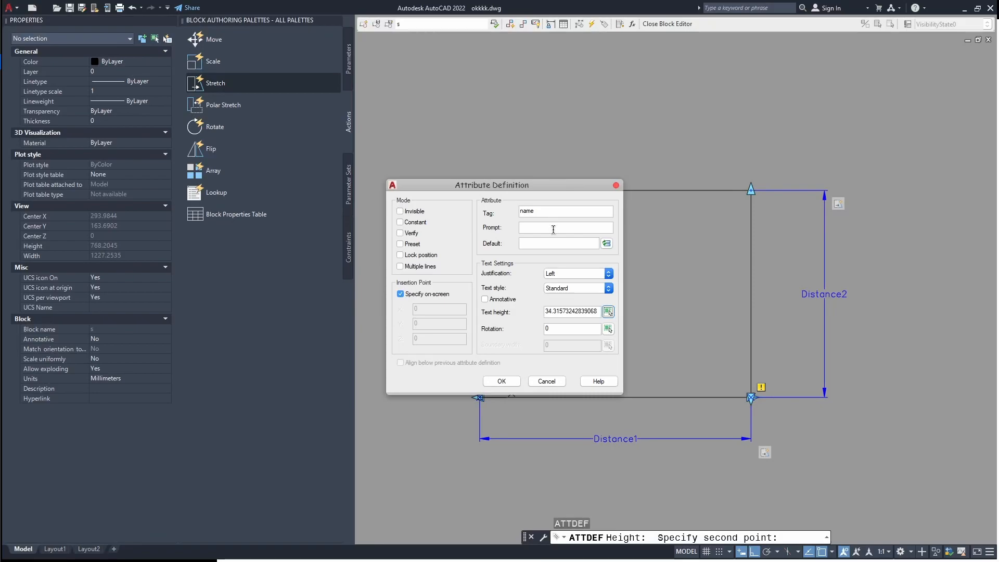
Place the name attribute inside the rectangle and start another attribute definition with the tag "size".
{"action": "left_click", "coordinate": [517, 381]}
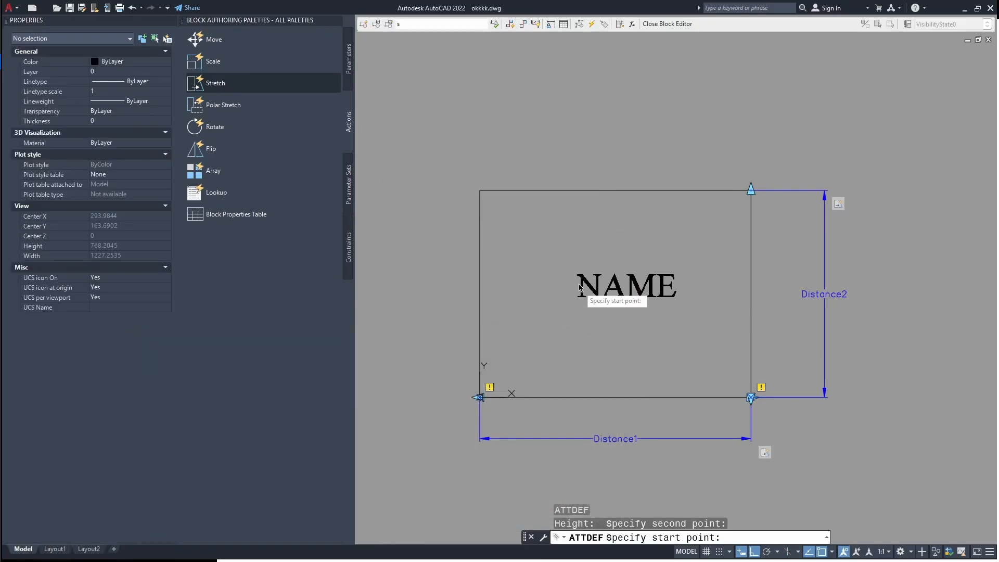
{"action": "left_click", "coordinate": [572, 266]}
{"action": "key", "text": "Return"}
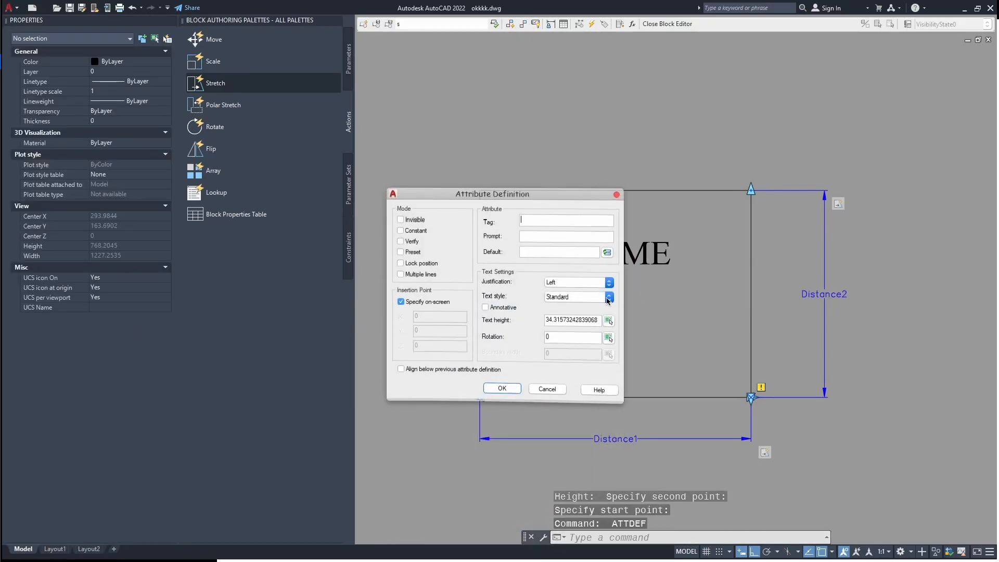
{"action": "type", "text": "size"}
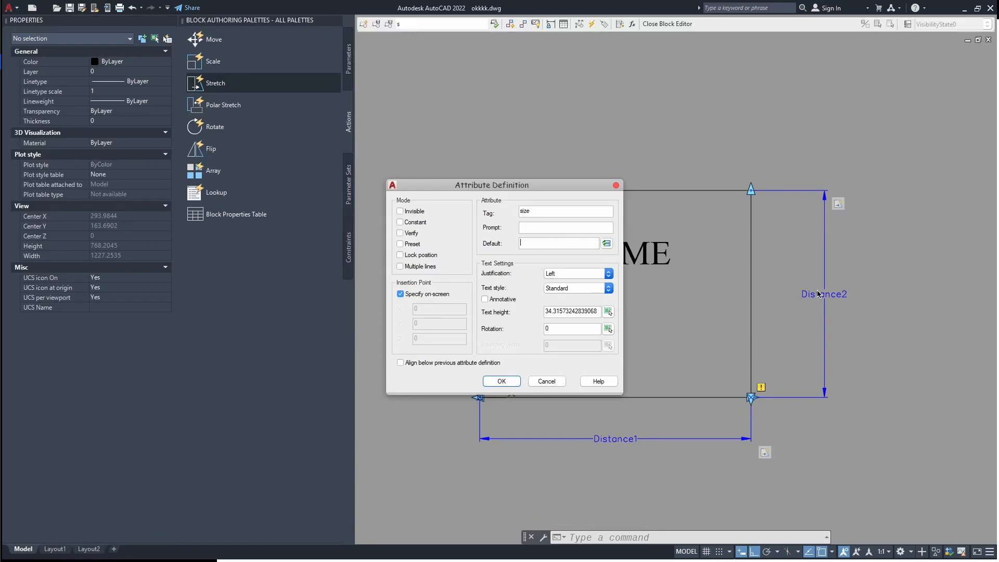
Insert a BlockPlaceholder field for Distance1 as the size attribute's default, in decimal format with precision 0.
{"action": "left_click", "coordinate": [607, 243]}
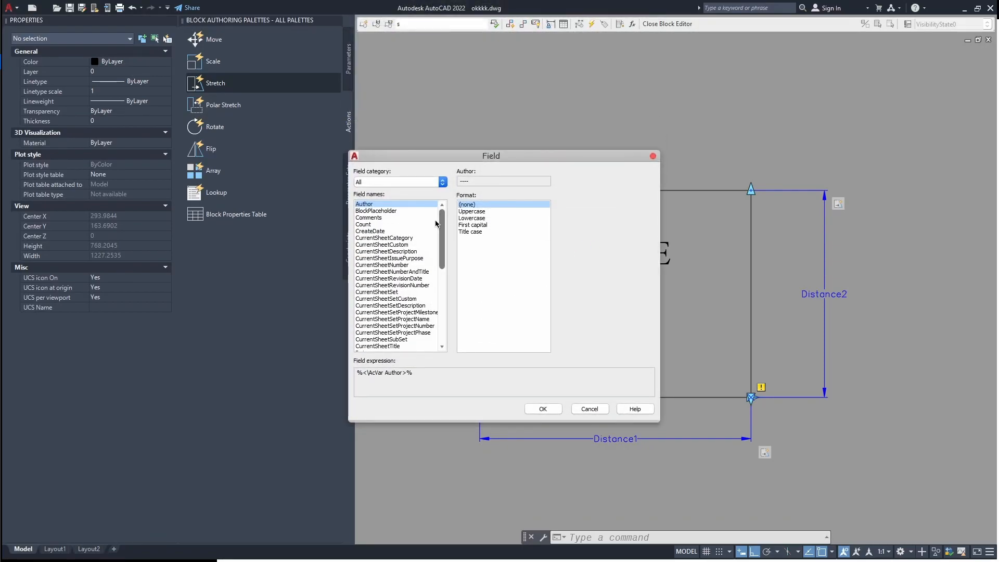
{"action": "left_click", "coordinate": [366, 211]}
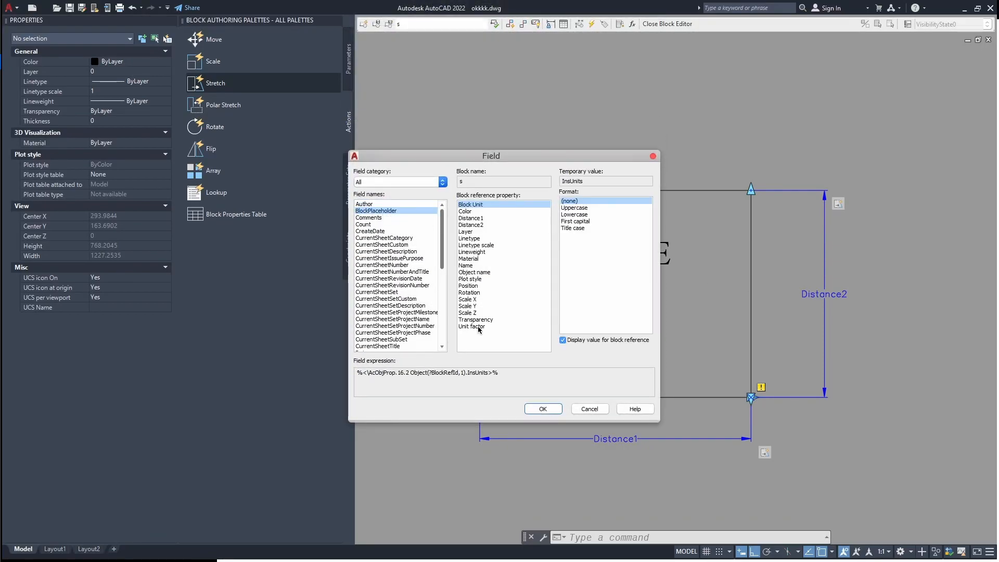
{"action": "left_click", "coordinate": [476, 218]}
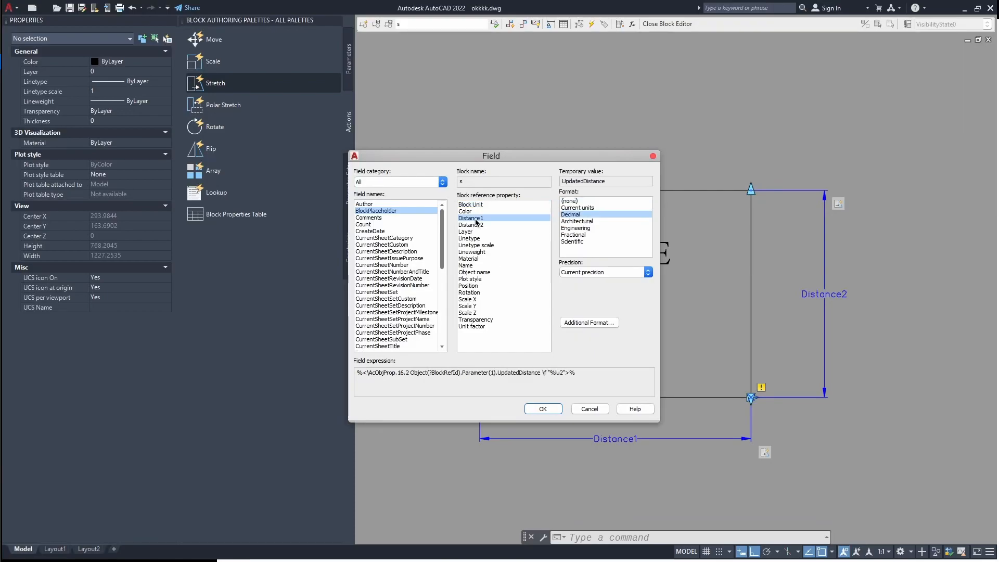
{"action": "left_click", "coordinate": [594, 272]}
{"action": "left_click", "coordinate": [582, 280]}
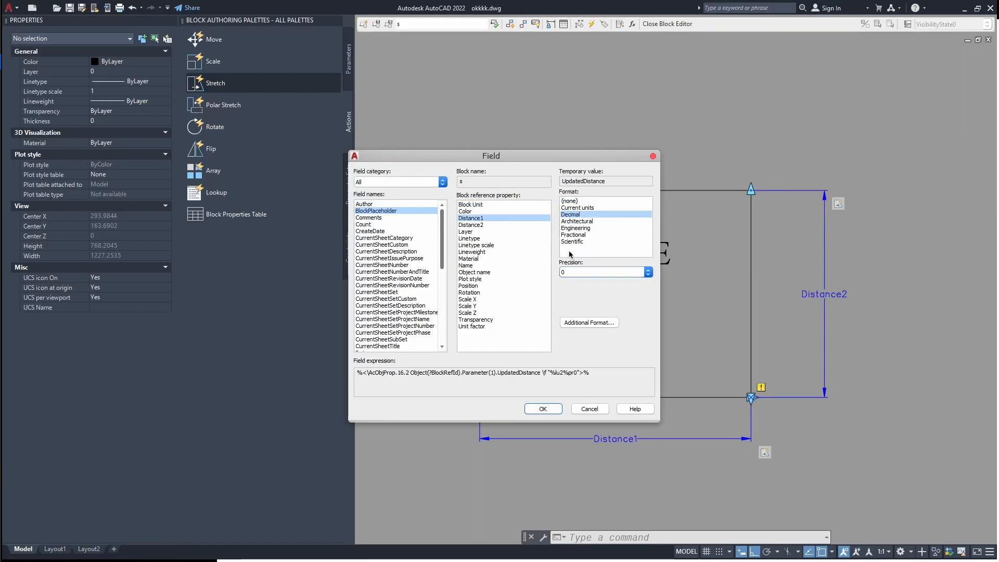
{"action": "left_click", "coordinate": [541, 409]}
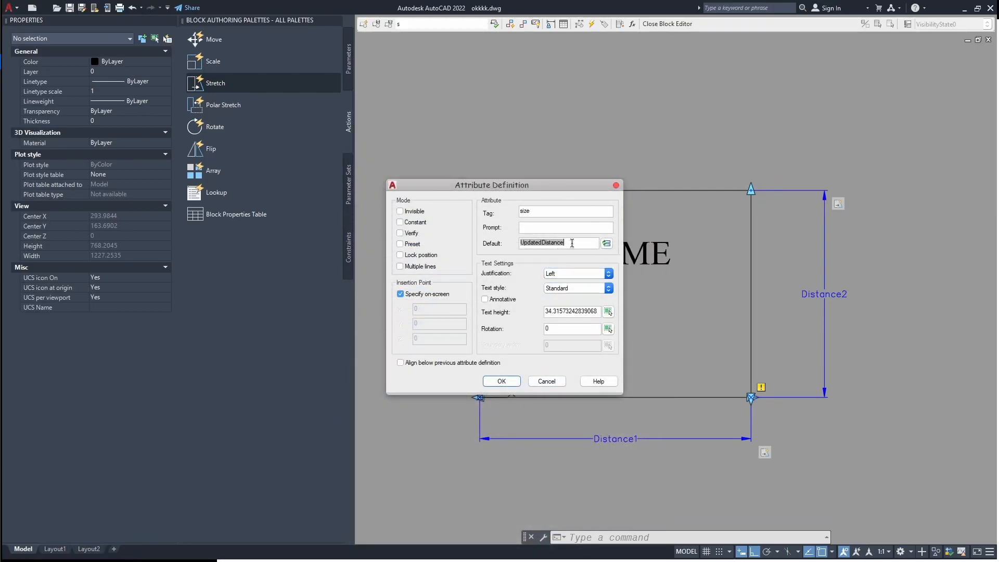
Add "x" and a BlockPlaceholder field for Distance2 after the Distance1 field in the size attribute's default.
{"action": "left_click", "coordinate": [606, 244]}
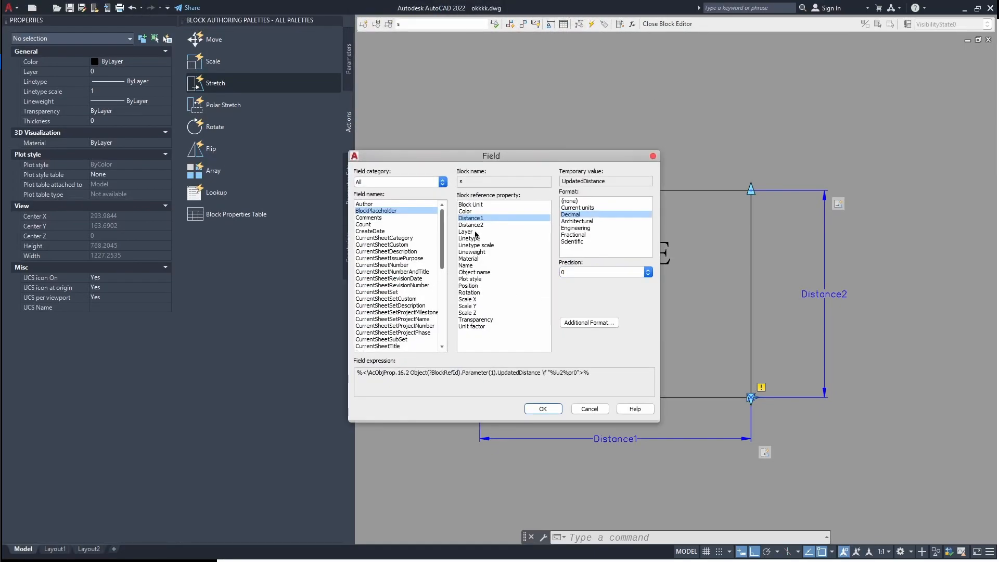
{"action": "left_click", "coordinate": [471, 224]}
{"action": "left_click", "coordinate": [543, 409]}
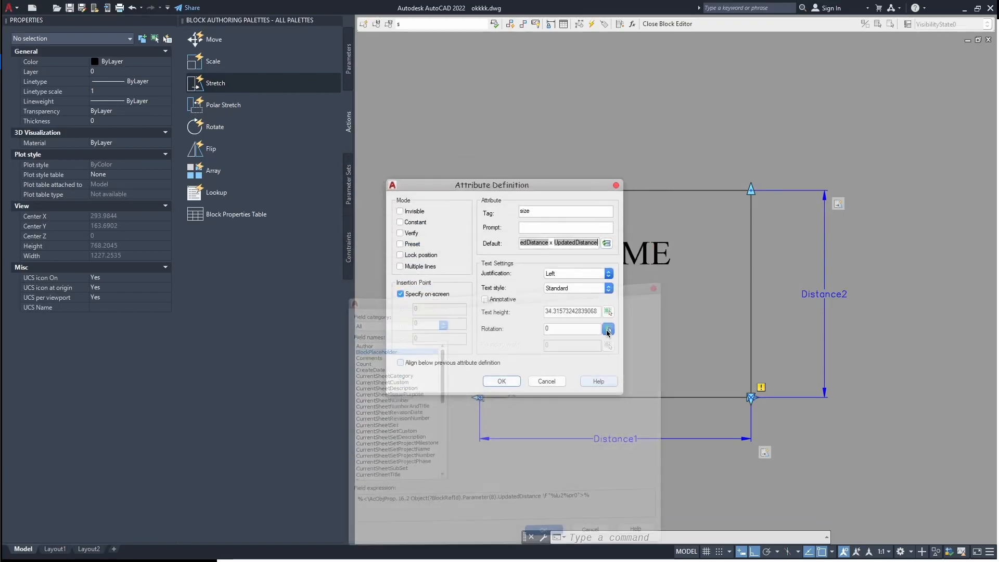
Align the size attribute below the previous attribute definition and add it to the block.
{"action": "left_click", "coordinate": [416, 364]}
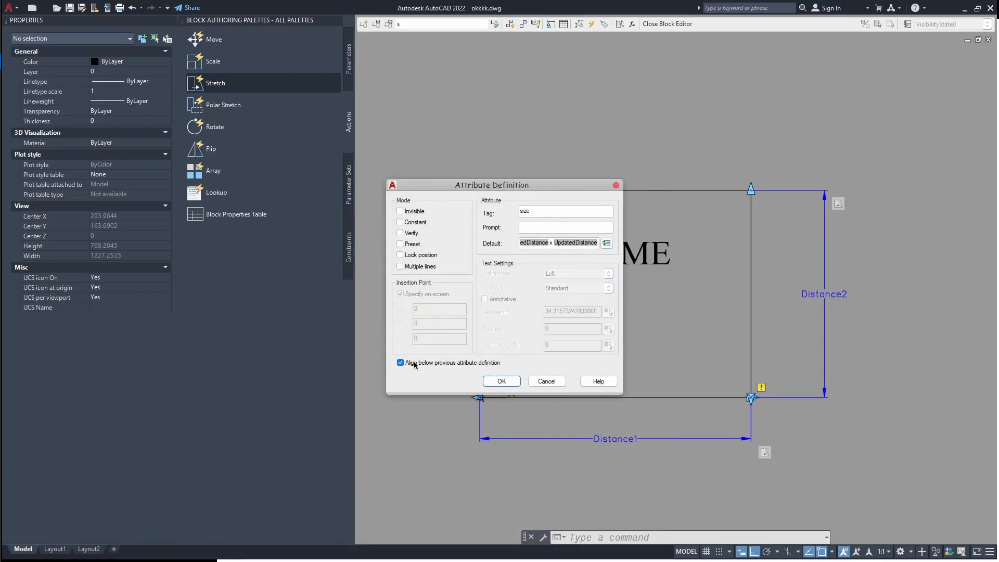
{"action": "left_click", "coordinate": [501, 381]}
{"action": "middle_click_drag", "start_coordinate": [626, 322], "coordinate": [597, 317]}
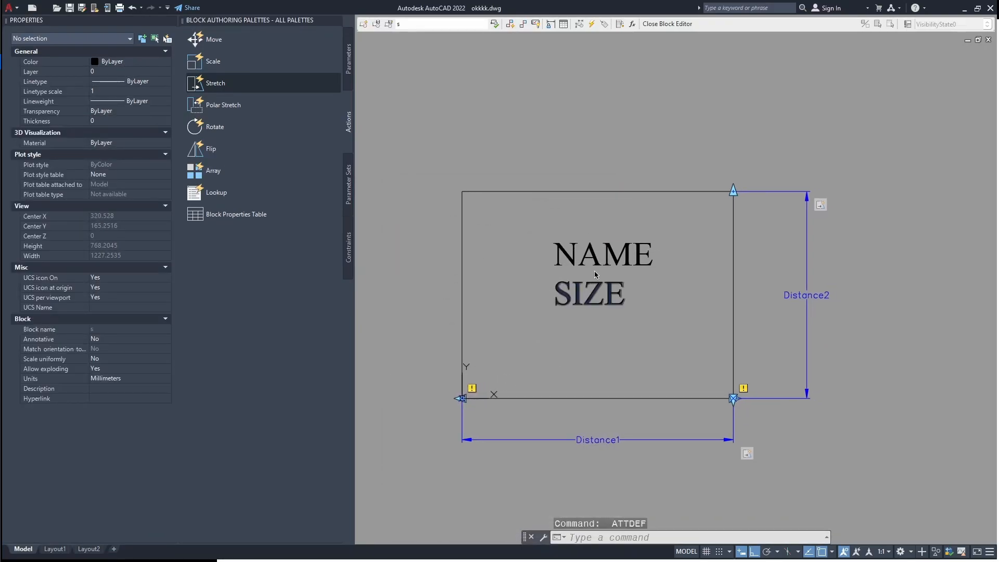
{"action": "left_click", "coordinate": [629, 213]}
{"action": "left_click", "coordinate": [563, 338]}
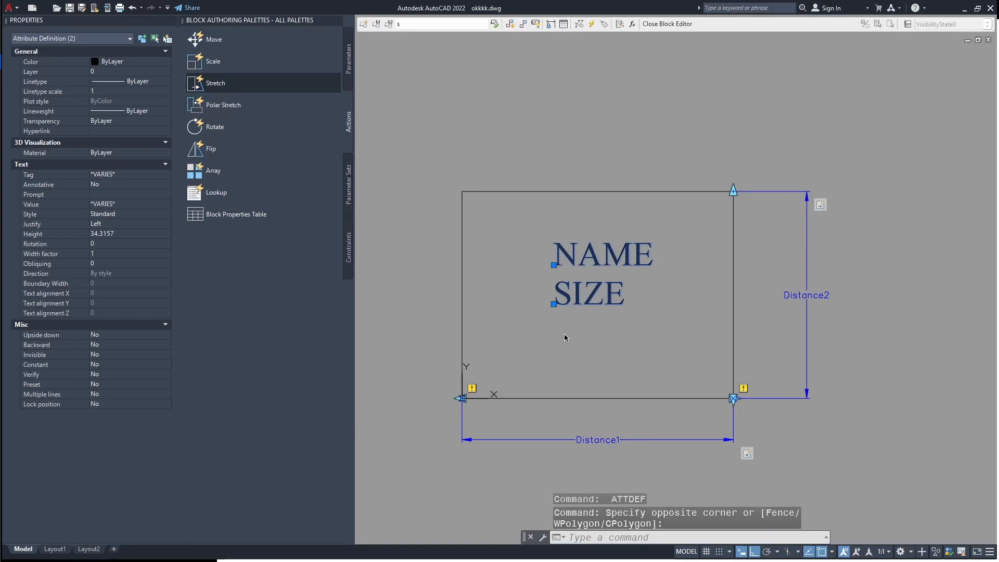
{"action": "key", "text": "Escape"}
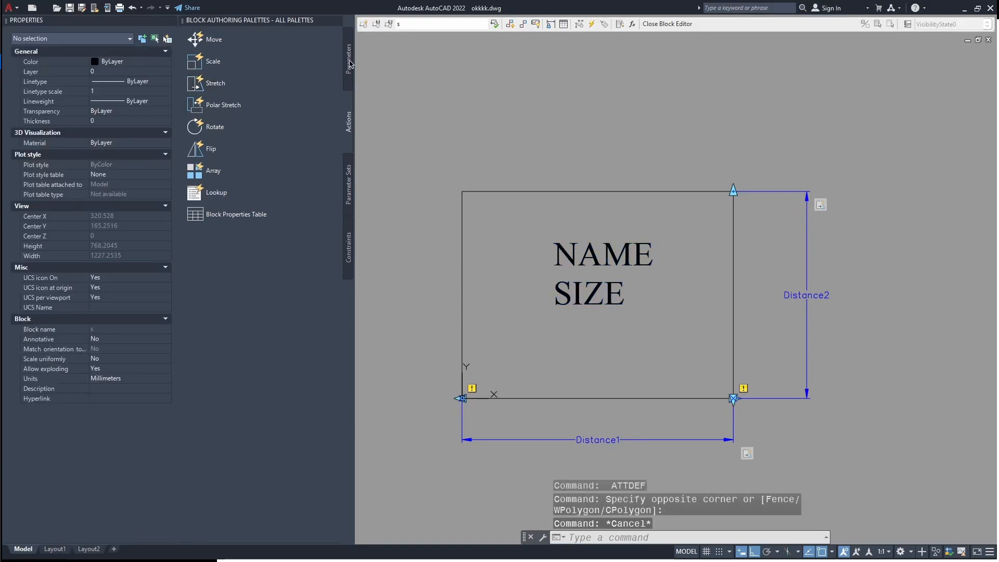
Add a point parameter at the NAME attribute's insertion point, with Ortho off and the label placed above the rectangle.
{"action": "left_click", "coordinate": [350, 60]}
{"action": "left_click", "coordinate": [211, 39]}
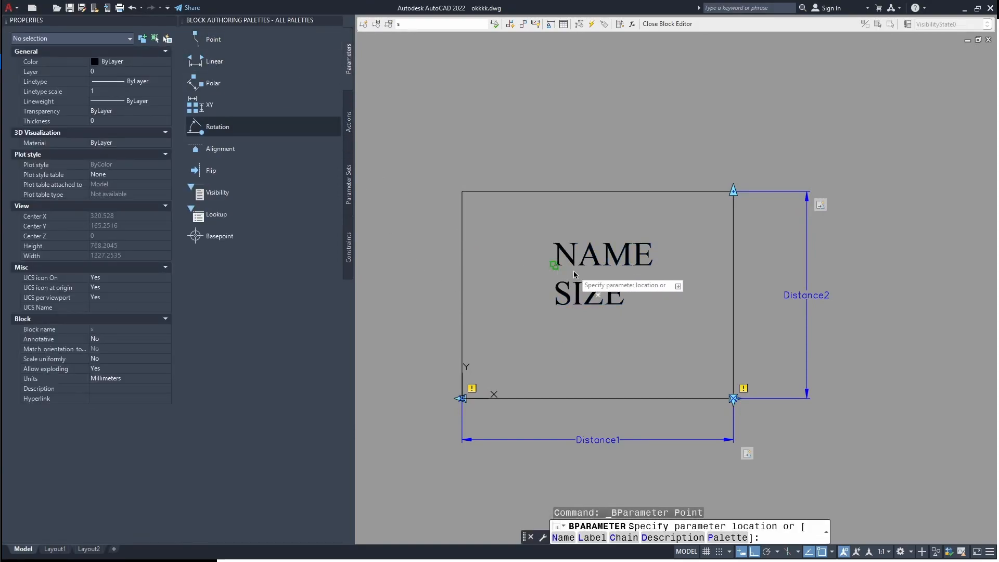
{"action": "left_click", "coordinate": [553, 265]}
{"action": "key", "text": "F8"}
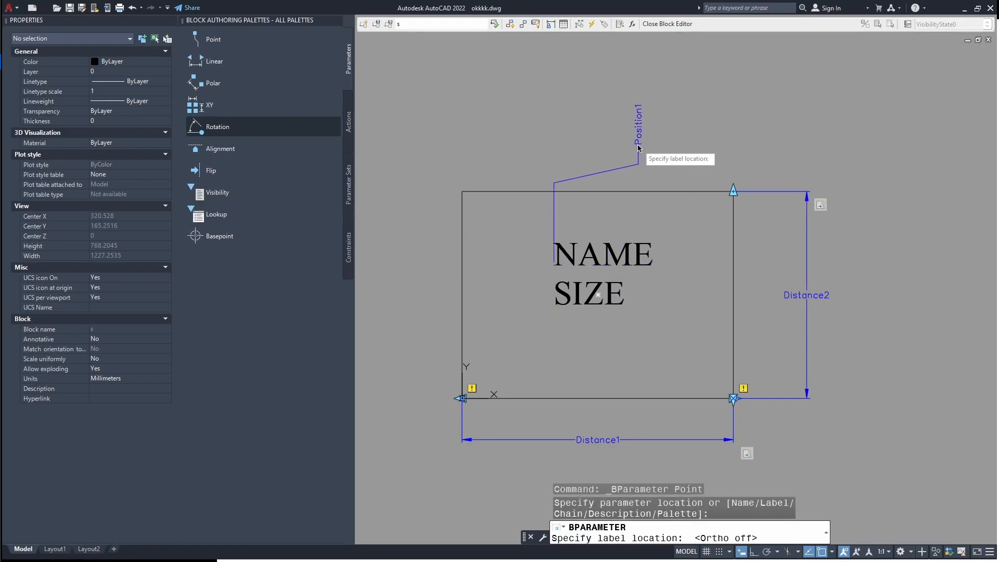
{"action": "left_click", "coordinate": [640, 161]}
{"action": "key", "text": "Escape"}
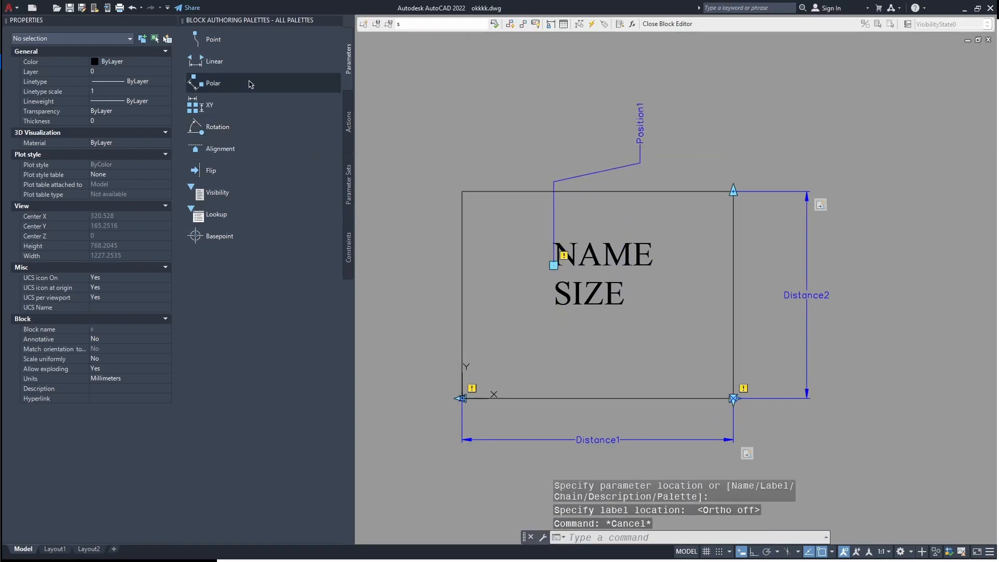
Try to add a Move action to the Position1 point parameter with the NAME and SIZE attributes as its selection set.
{"action": "left_click", "coordinate": [349, 121]}
{"action": "left_click", "coordinate": [214, 40]}
{"action": "left_click", "coordinate": [598, 172]}
{"action": "left_click", "coordinate": [667, 229]}
{"action": "left_click", "coordinate": [586, 338]}
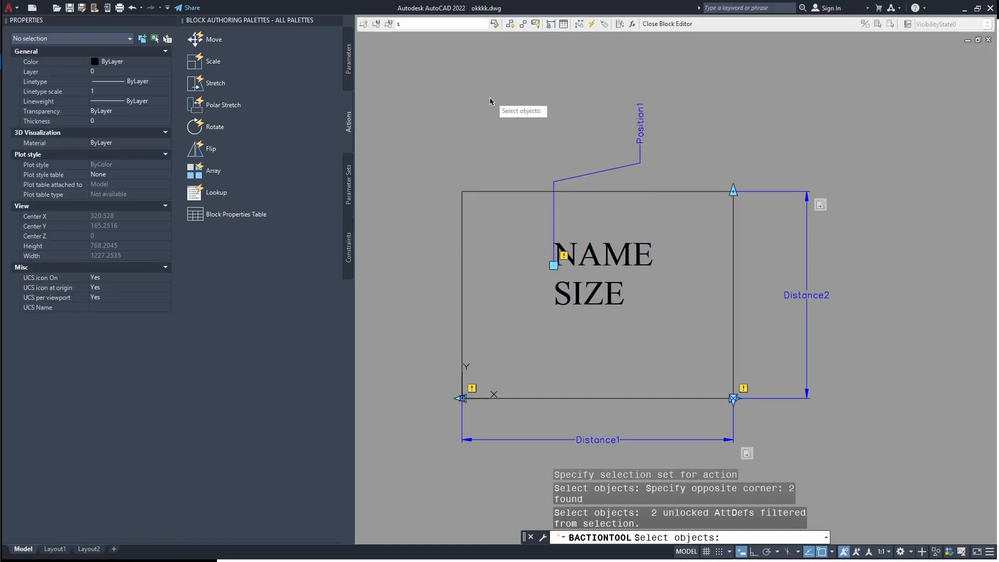
Close the Block Editor and save the changes to block s.
{"action": "left_click", "coordinate": [658, 27]}
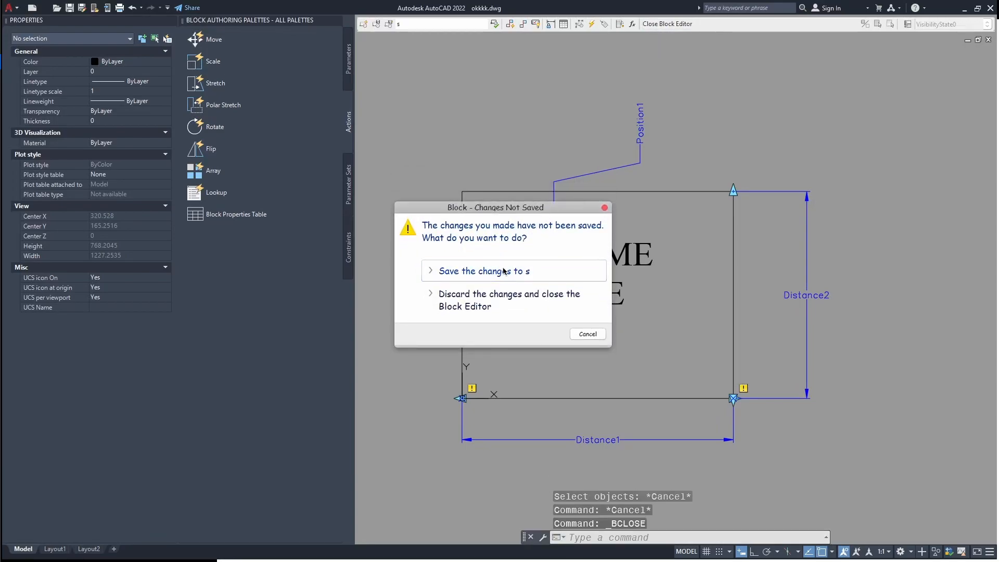
{"action": "left_click", "coordinate": [499, 271]}
Erase the leftover objects from the floor plan drawing in two selections.
{"action": "middle_click_drag", "start_coordinate": [647, 304], "coordinate": [575, 324]}
{"action": "left_click", "coordinate": [587, 290]}
{"action": "left_click", "coordinate": [543, 338]}
{"action": "key", "text": "Delete"}
{"action": "left_click", "coordinate": [476, 268]}
{"action": "left_click", "coordinate": [431, 305]}
{"action": "key", "text": "Delete"}
Insert block s at the inner lower-left corner of the plan's lower-left room and enter "bed" as its NAME.
{"action": "type", "text": "insert"}
{"action": "key", "text": "Return"}
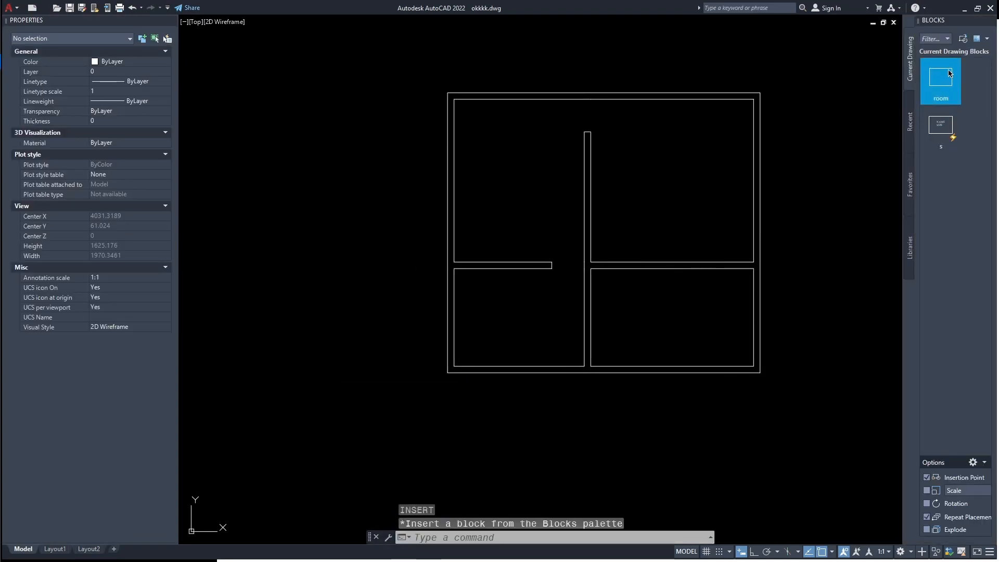
{"action": "left_click", "coordinate": [948, 133]}
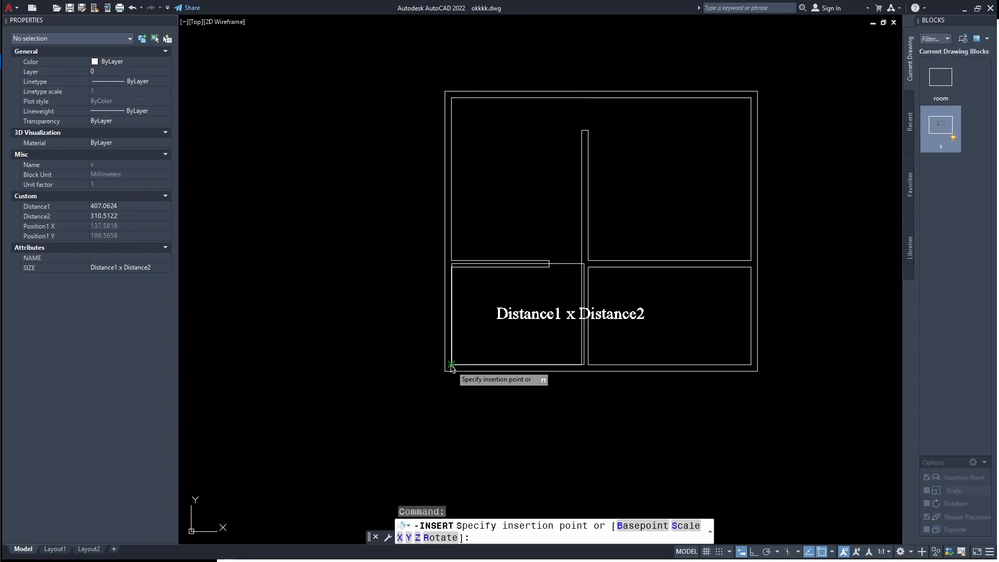
{"action": "scroll", "coordinate": [452, 366], "scroll_direction": "up", "scroll_amount": 7}
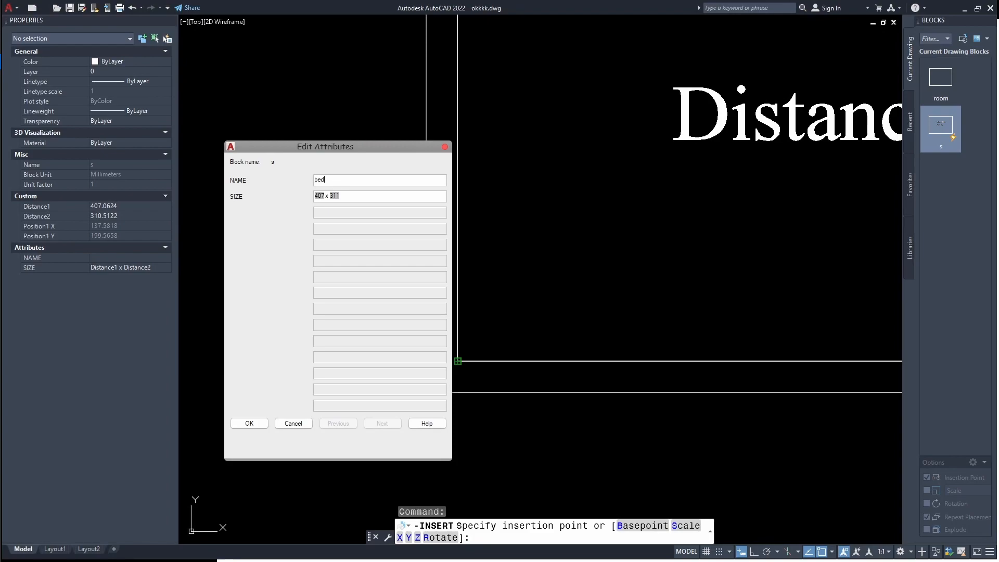
{"action": "left_click", "coordinate": [250, 423]}
{"action": "scroll", "coordinate": [458, 372], "scroll_direction": "down", "scroll_amount": 5}
{"action": "key", "text": "Escape"}
{"action": "key", "text": "Escape"}
Stretch the bed block's width to 400 so its right edge meets the room's right wall.
{"action": "middle_click_drag", "start_coordinate": [587, 264], "coordinate": [575, 274]}
{"action": "left_click", "coordinate": [598, 172]}
{"action": "left_click", "coordinate": [573, 192]}
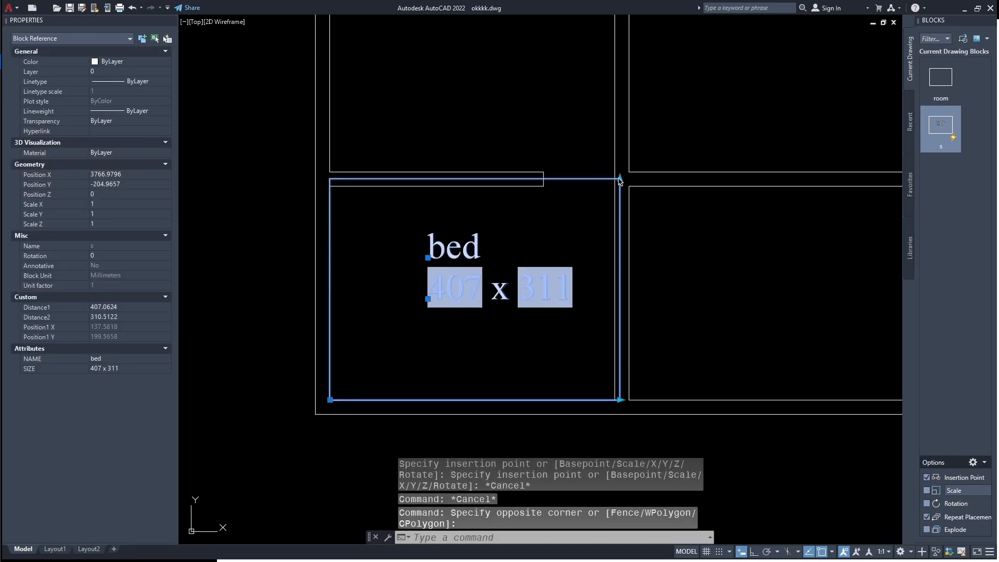
{"action": "scroll", "coordinate": [624, 404], "scroll_direction": "up", "scroll_amount": 4}
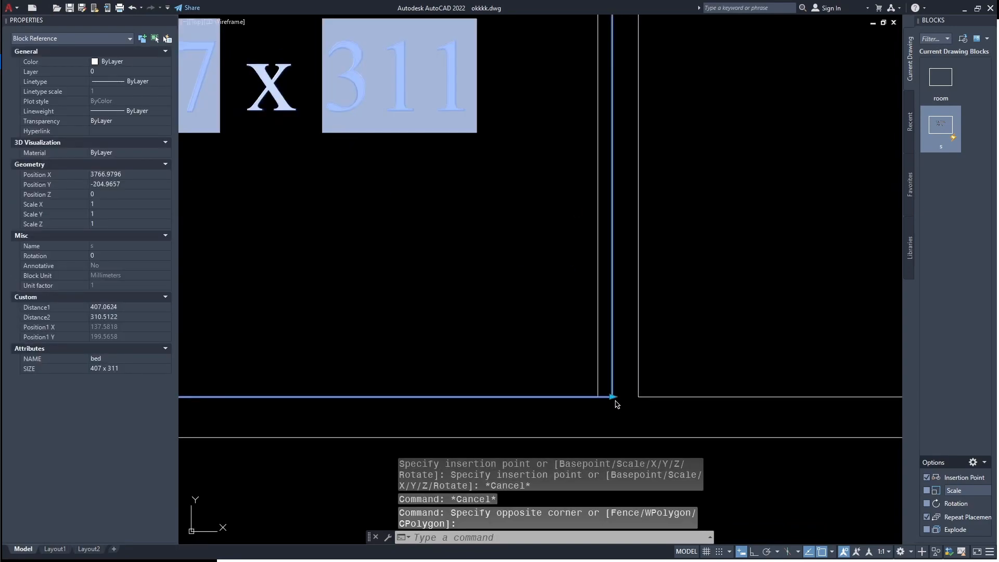
{"action": "left_click", "coordinate": [614, 400]}
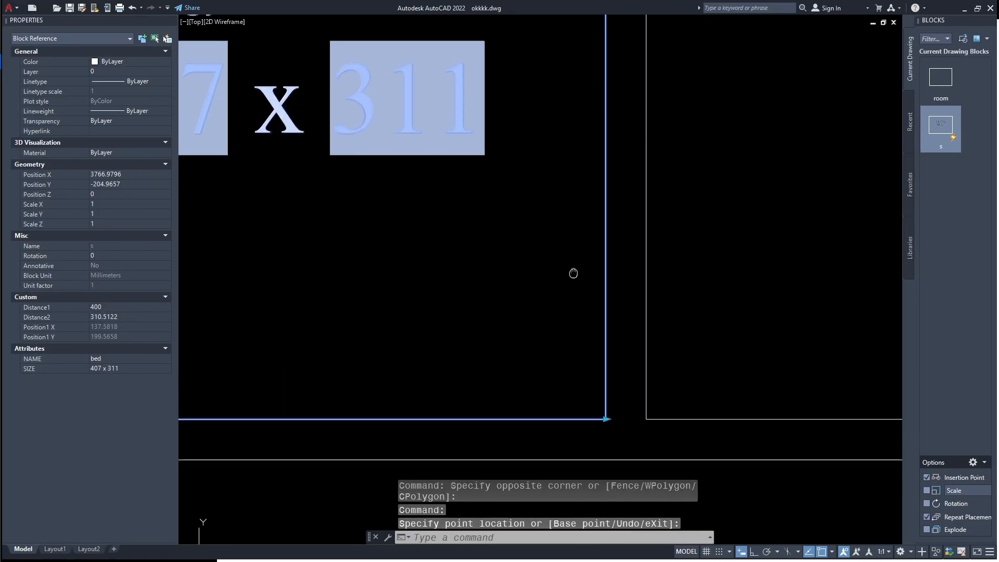
Stretch the bed block's height to 300 so its top edge meets the room's upper wall.
{"action": "scroll", "coordinate": [656, 341], "scroll_direction": "down", "scroll_amount": 3}
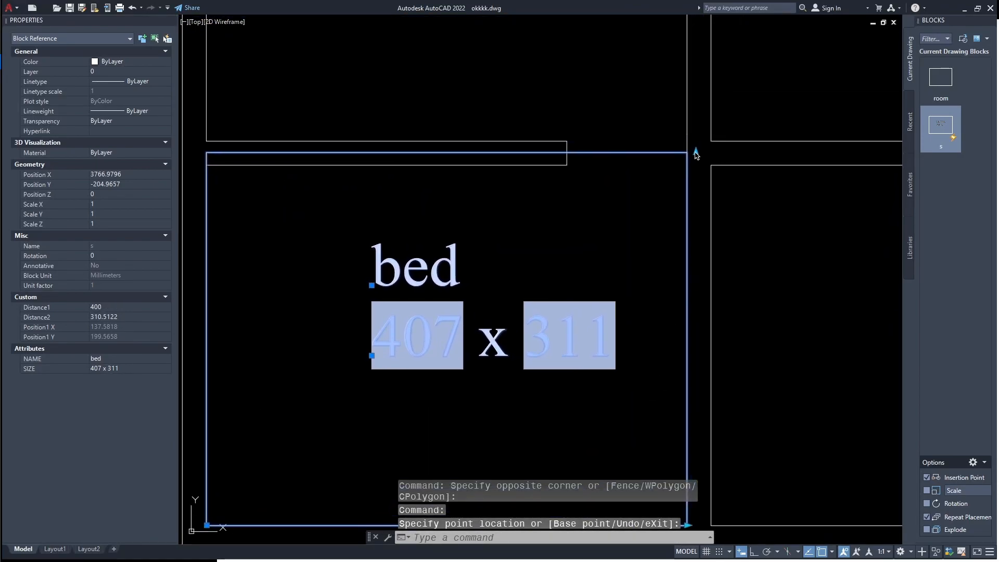
{"action": "left_click", "coordinate": [697, 159]}
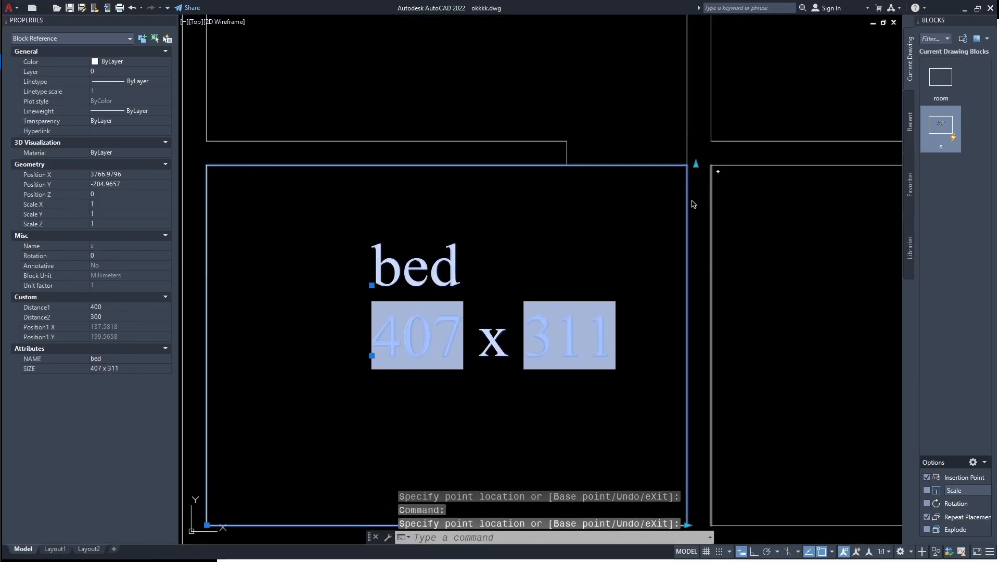
{"action": "scroll", "coordinate": [693, 204], "scroll_direction": "down", "scroll_amount": 3}
{"action": "key", "text": "Escape"}
{"action": "key", "text": "Escape"}
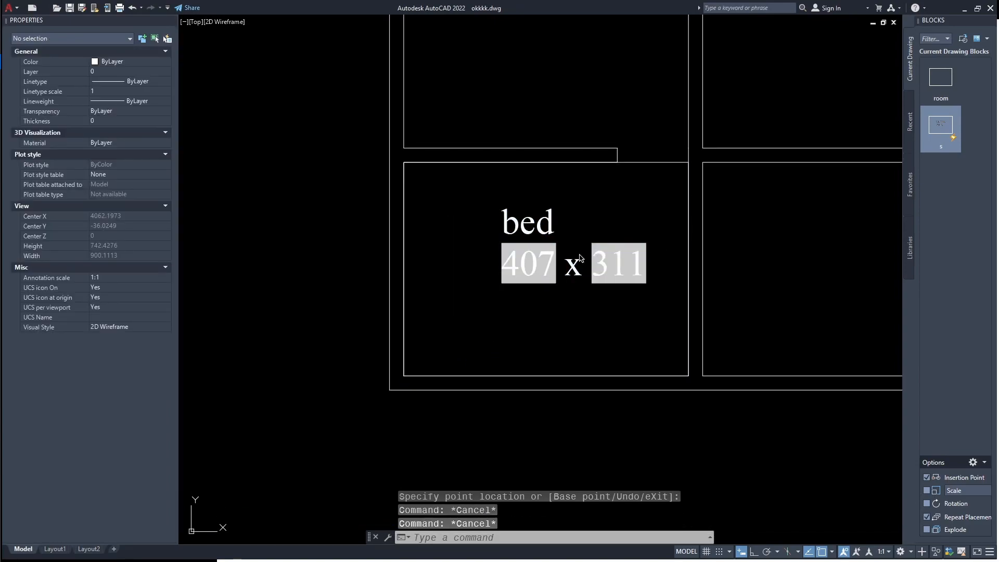
{"action": "scroll", "coordinate": [532, 241], "scroll_direction": "up", "scroll_amount": 3}
{"action": "scroll", "coordinate": [515, 232], "scroll_direction": "down", "scroll_amount": 3}
{"action": "scroll", "coordinate": [517, 237], "scroll_direction": "up", "scroll_amount": 1}
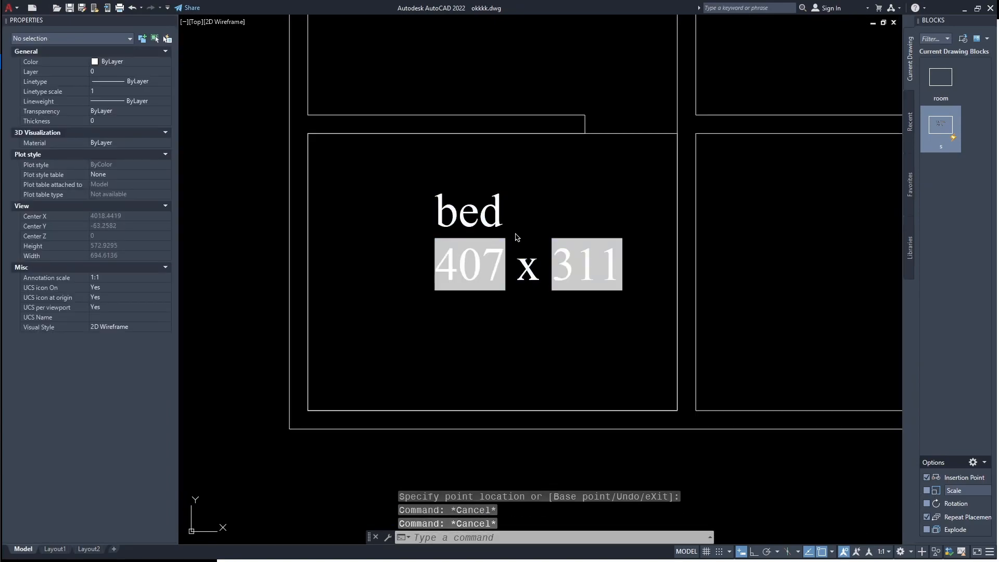
{"action": "middle_click_drag", "start_coordinate": [520, 233], "coordinate": [518, 244]}
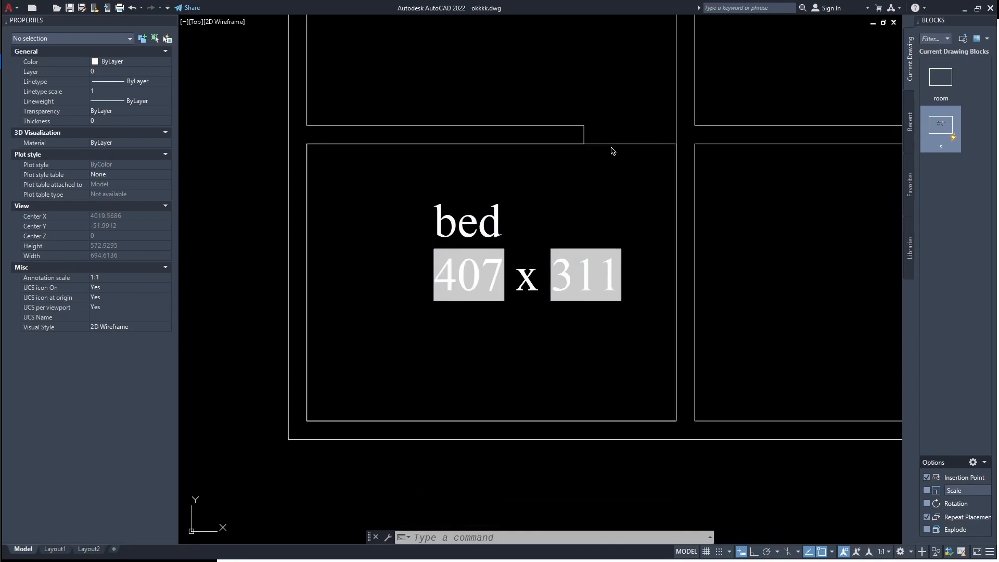
Reopen block s in the Block Editor.
{"action": "type", "text": "BE"}
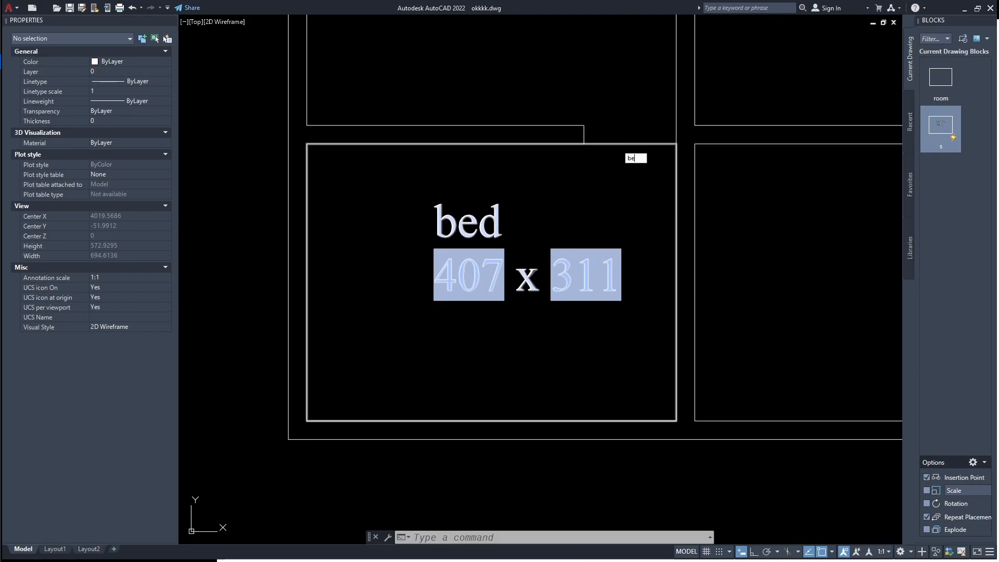
{"action": "key", "text": "Return"}
{"action": "left_click", "coordinate": [421, 252]}
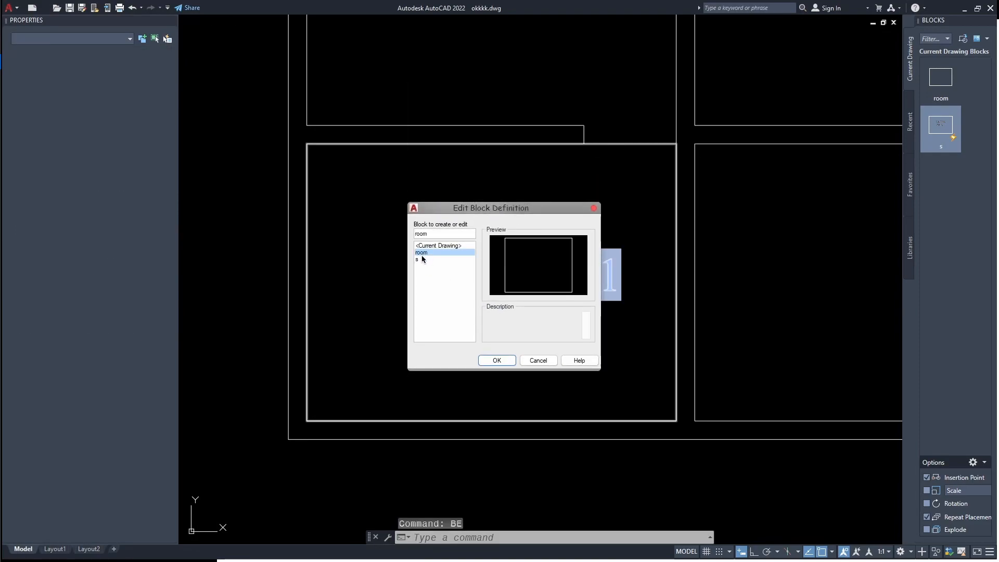
{"action": "left_click", "coordinate": [498, 361]}
{"action": "middle_click_drag", "start_coordinate": [560, 312], "coordinate": [521, 305]}
{"action": "left_click", "coordinate": [708, 239]}
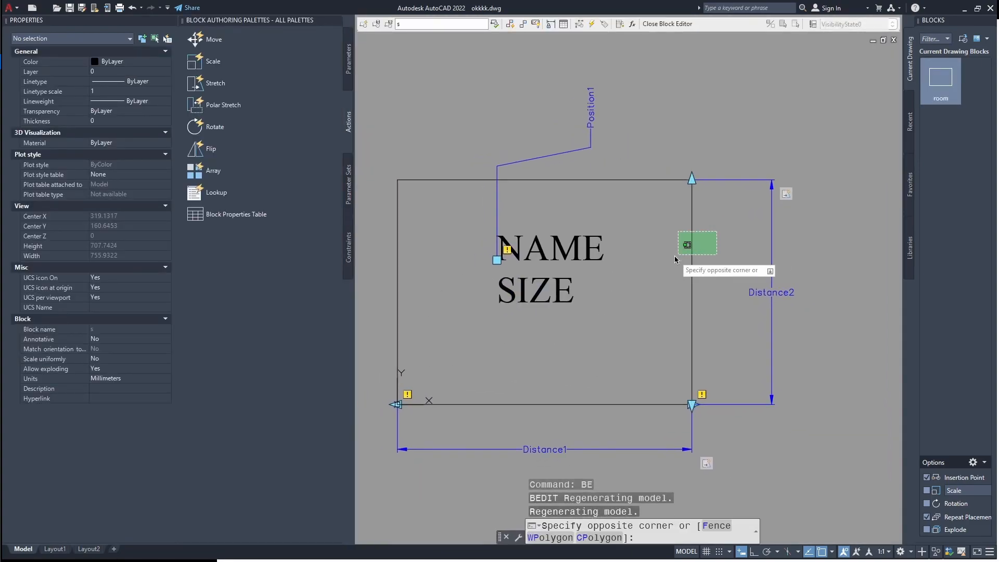
{"action": "left_click", "coordinate": [675, 259]}
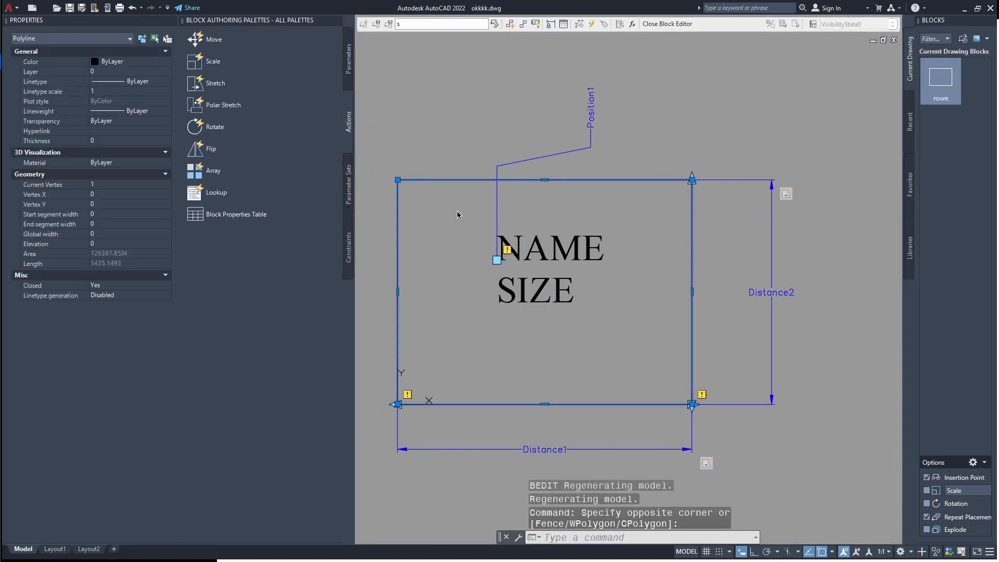
{"action": "key", "text": "Escape"}
Add a Visibility parameter to the block, placed outside the rectangle's lower-right corner.
{"action": "left_click", "coordinate": [349, 67]}
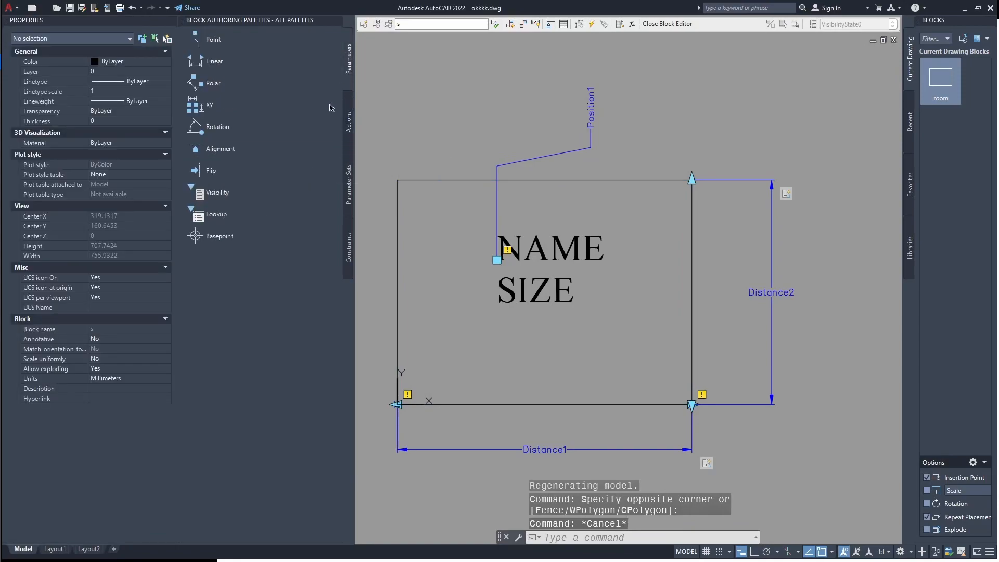
{"action": "left_click", "coordinate": [217, 192]}
{"action": "middle_click_drag", "start_coordinate": [672, 272], "coordinate": [578, 190]}
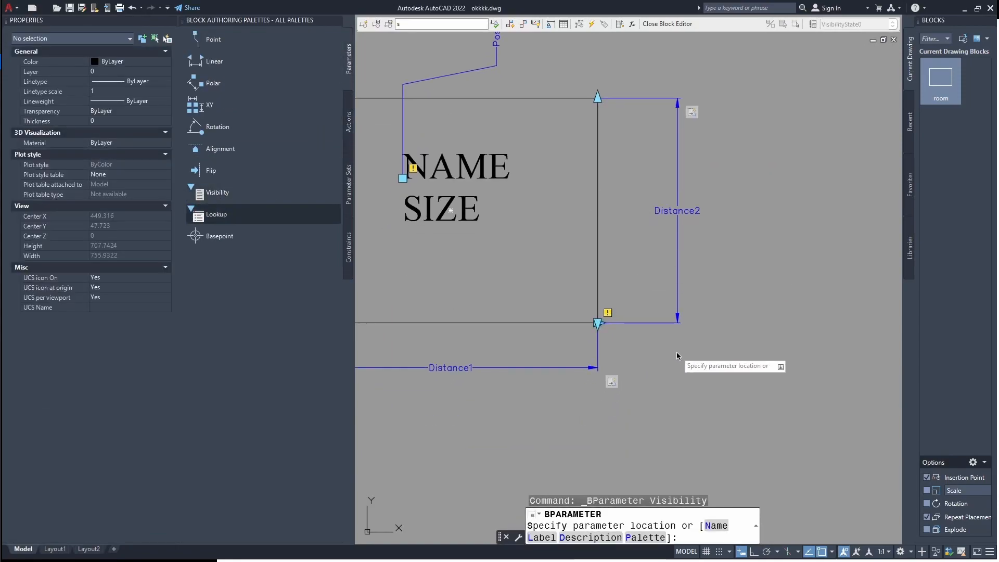
{"action": "left_click", "coordinate": [710, 357]}
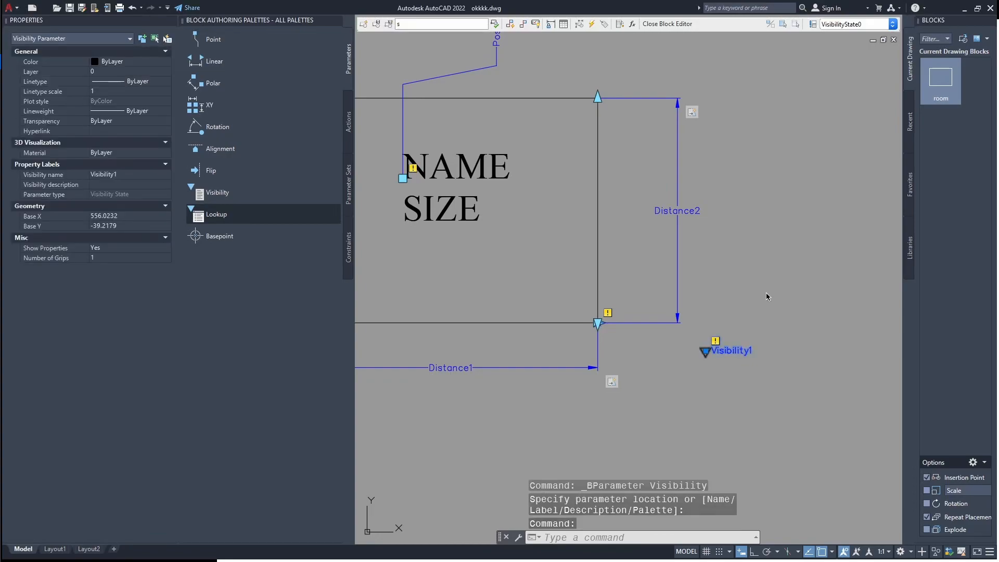
Create a visibility state named hide, leaving existing objects unchanged, and rename VisibilityState0 to show.
{"action": "left_click", "coordinate": [812, 24]}
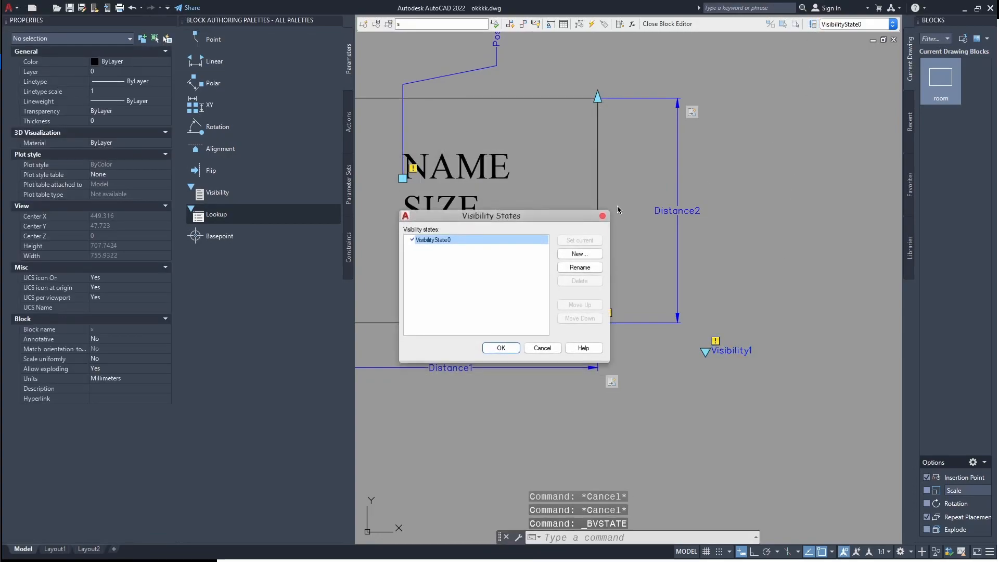
{"action": "left_click", "coordinate": [580, 253]}
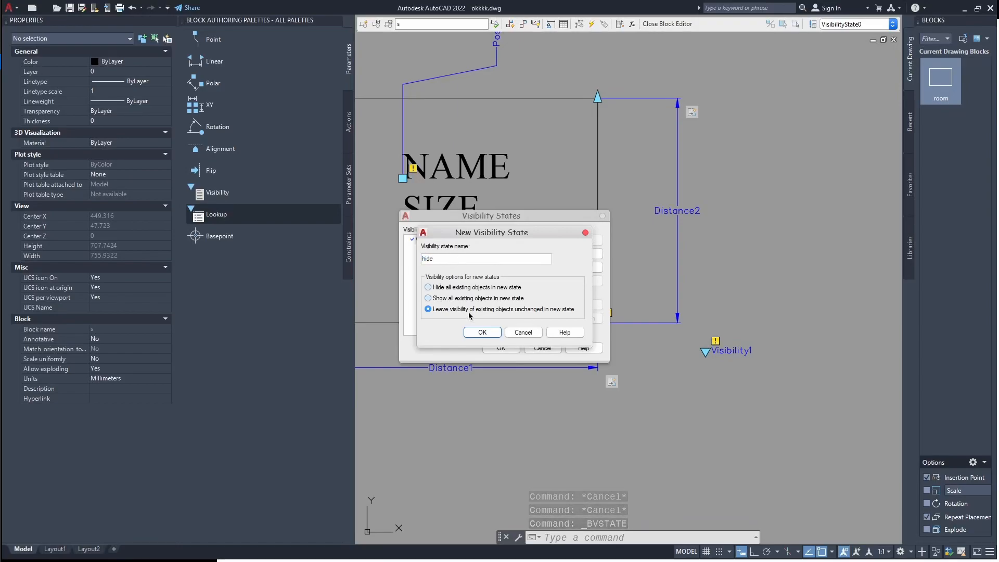
{"action": "left_click", "coordinate": [482, 334]}
{"action": "left_click", "coordinate": [449, 241]}
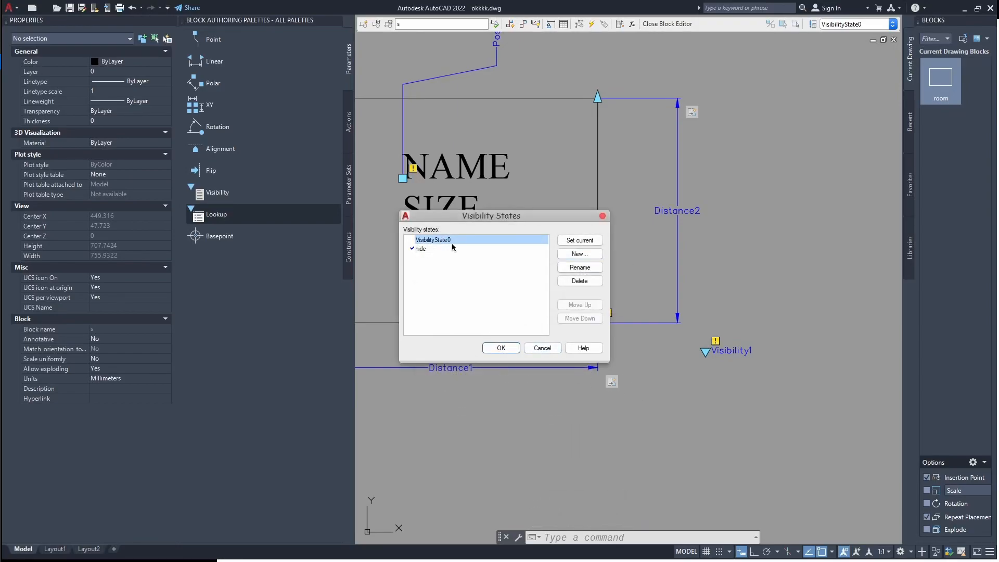
{"action": "left_click", "coordinate": [583, 267]}
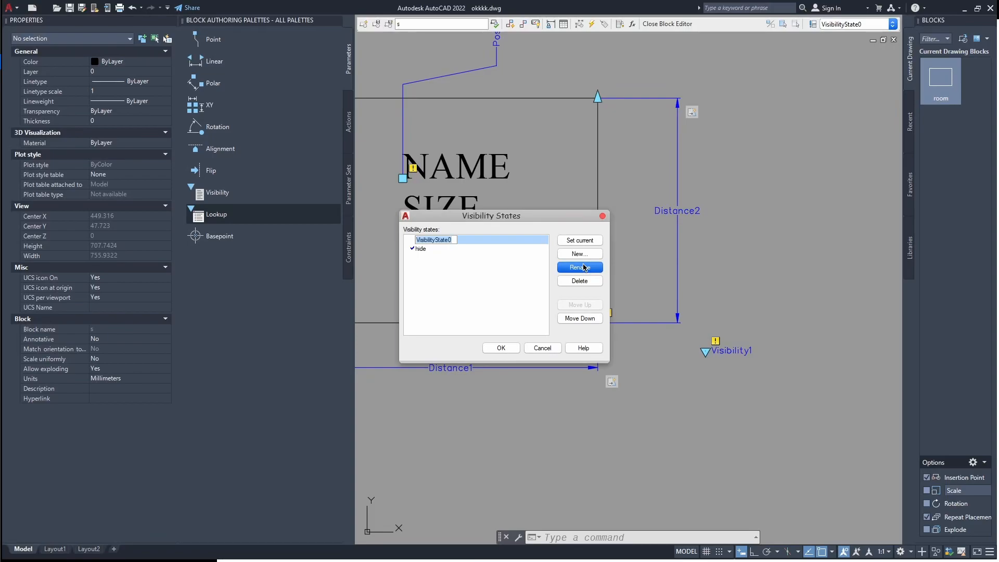
{"action": "type", "text": "show"}
{"action": "left_click", "coordinate": [501, 348]}
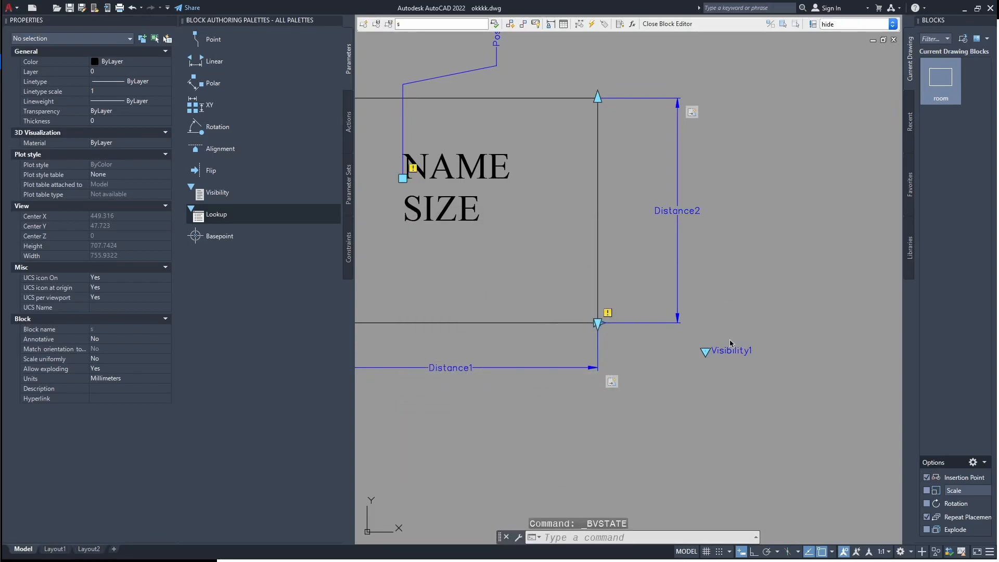
Make the room rectangle invisible in the hide state, and set show as the current visibility state.
{"action": "left_click", "coordinate": [631, 197]}
{"action": "left_click", "coordinate": [576, 223]}
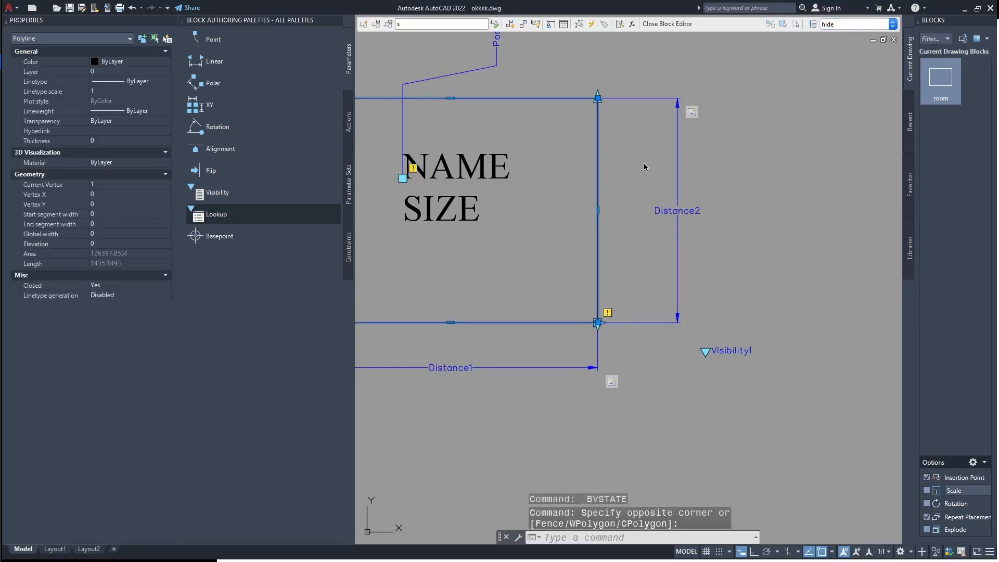
{"action": "left_click", "coordinate": [797, 25]}
{"action": "middle_click_drag", "start_coordinate": [794, 170], "coordinate": [823, 217]}
{"action": "key", "text": "Escape"}
{"action": "key", "text": "Escape"}
{"action": "left_click", "coordinate": [839, 26]}
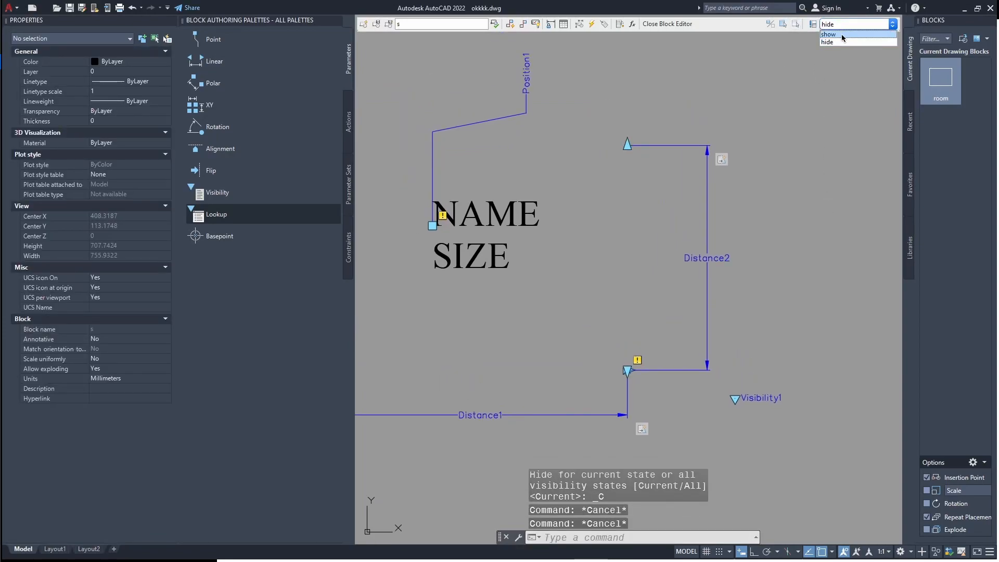
{"action": "left_click", "coordinate": [838, 41]}
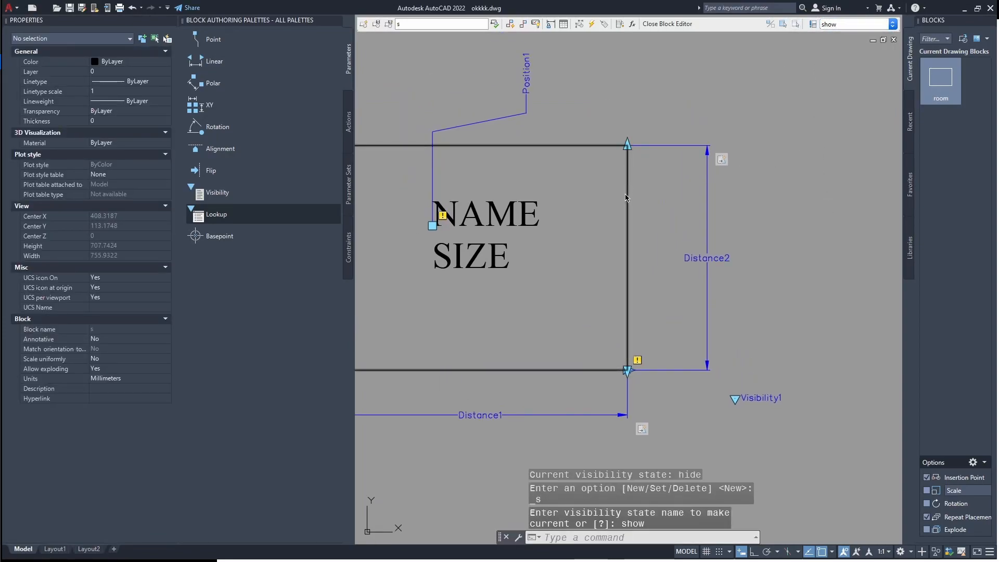
Set the justification of the NAME and SIZE attributes to Center, and close the Block Editor, saving the changes.
{"action": "scroll", "coordinate": [650, 205], "scroll_direction": "down", "scroll_amount": 2}
{"action": "middle_click_drag", "start_coordinate": [650, 205], "coordinate": [638, 220]}
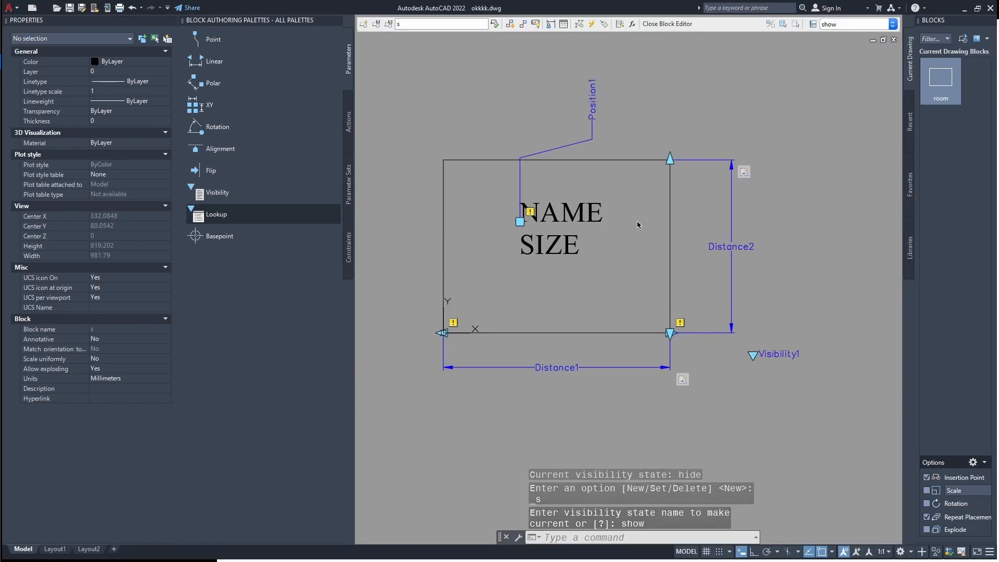
{"action": "left_click", "coordinate": [612, 198]}
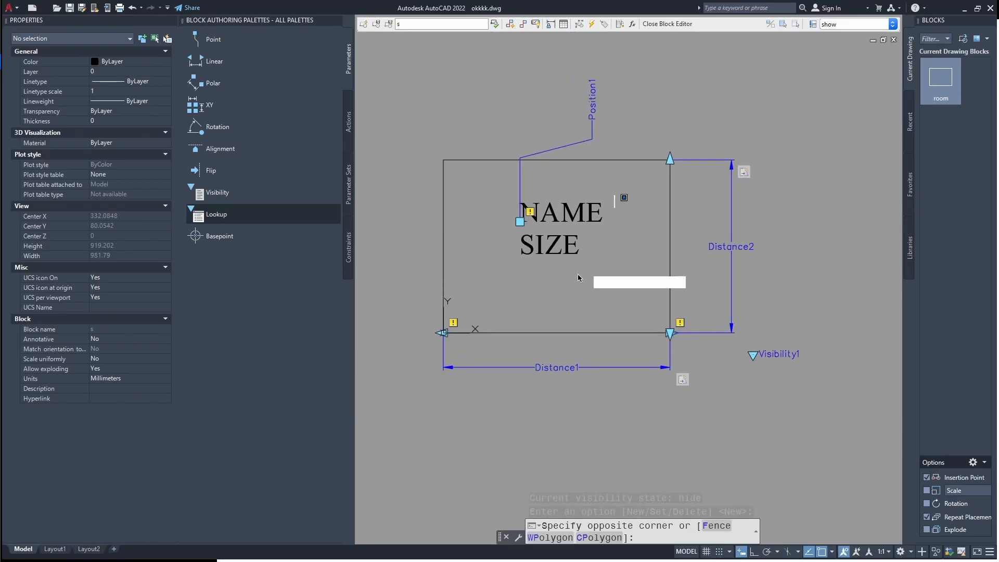
{"action": "left_click", "coordinate": [555, 279]}
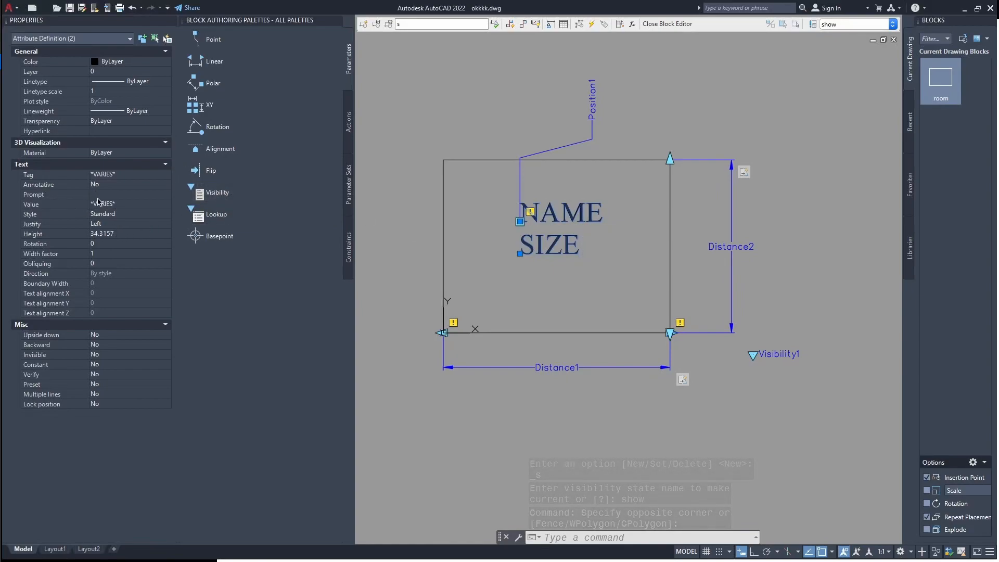
{"action": "left_click", "coordinate": [106, 224]}
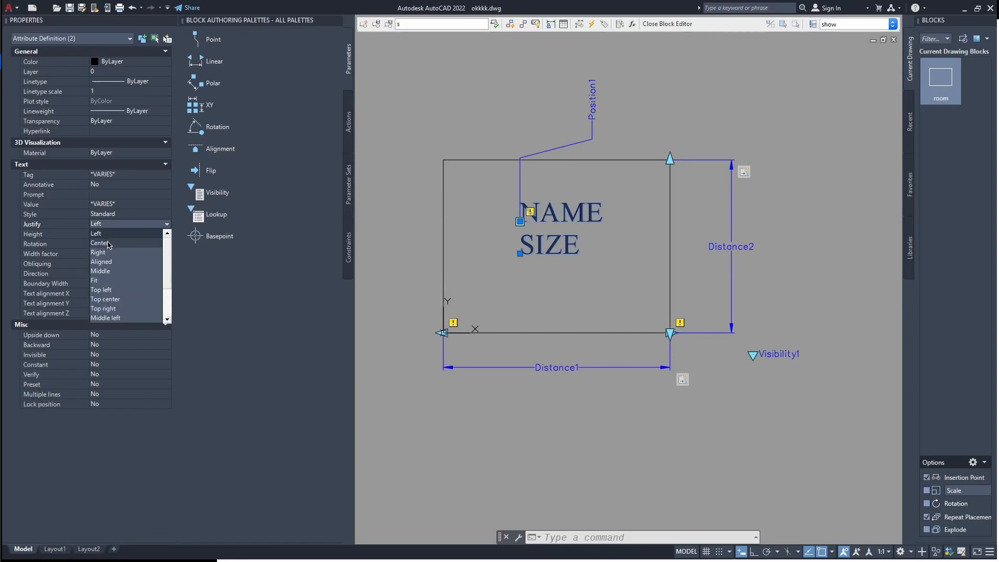
{"action": "left_click", "coordinate": [108, 243]}
{"action": "middle_click_drag", "start_coordinate": [432, 273], "coordinate": [408, 287]}
{"action": "key", "text": "Escape"}
{"action": "key", "text": "Escape"}
{"action": "left_click", "coordinate": [669, 23]}
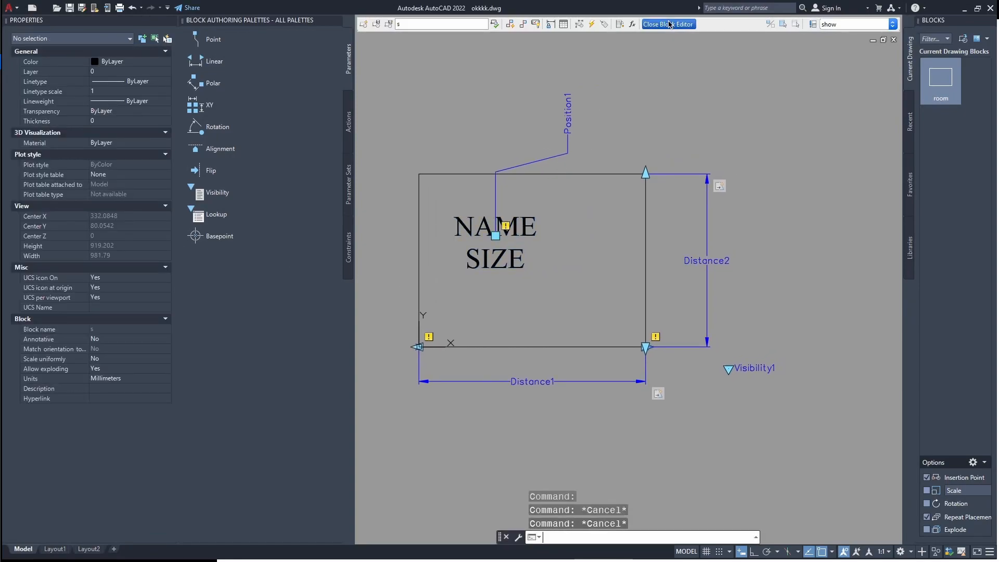
{"action": "left_click", "coordinate": [587, 291]}
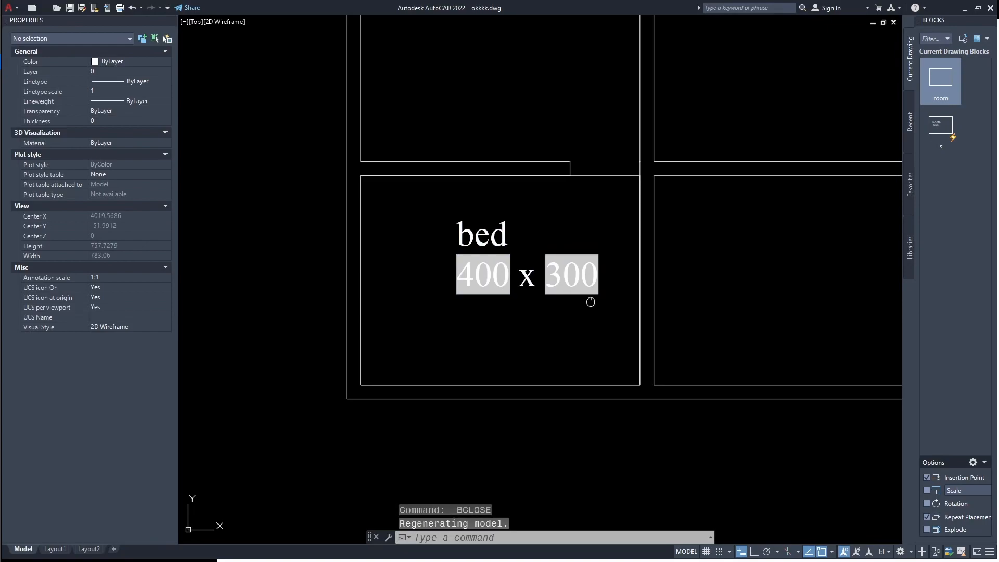
Switch the existing bed block in the lower-left room to the hide visibility state.
{"action": "middle_click_drag", "start_coordinate": [590, 302], "coordinate": [574, 289]}
{"action": "left_click", "coordinate": [583, 168]}
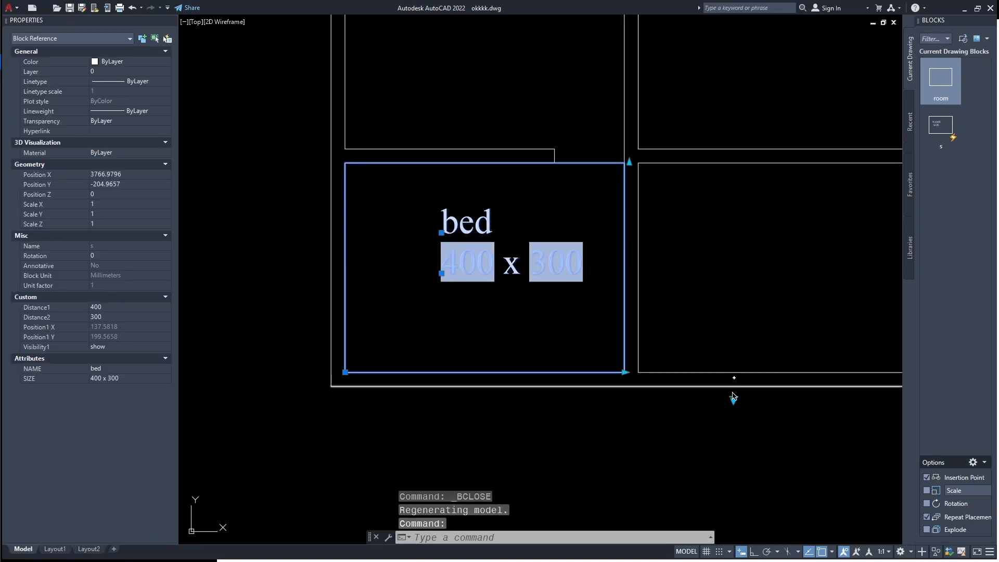
{"action": "left_click", "coordinate": [733, 399]}
{"action": "left_click", "coordinate": [756, 418]}
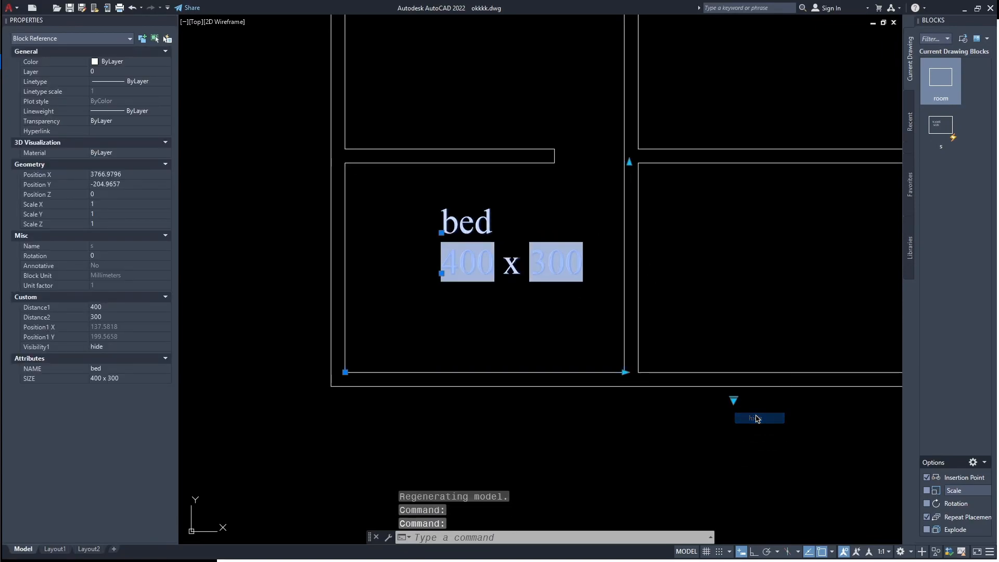
{"action": "middle_click_drag", "start_coordinate": [584, 318], "coordinate": [591, 312]}
{"action": "key", "text": "Escape"}
{"action": "key", "text": "Escape"}
Erase the existing bed block from the lower-left room.
{"action": "type", "text": "r"}
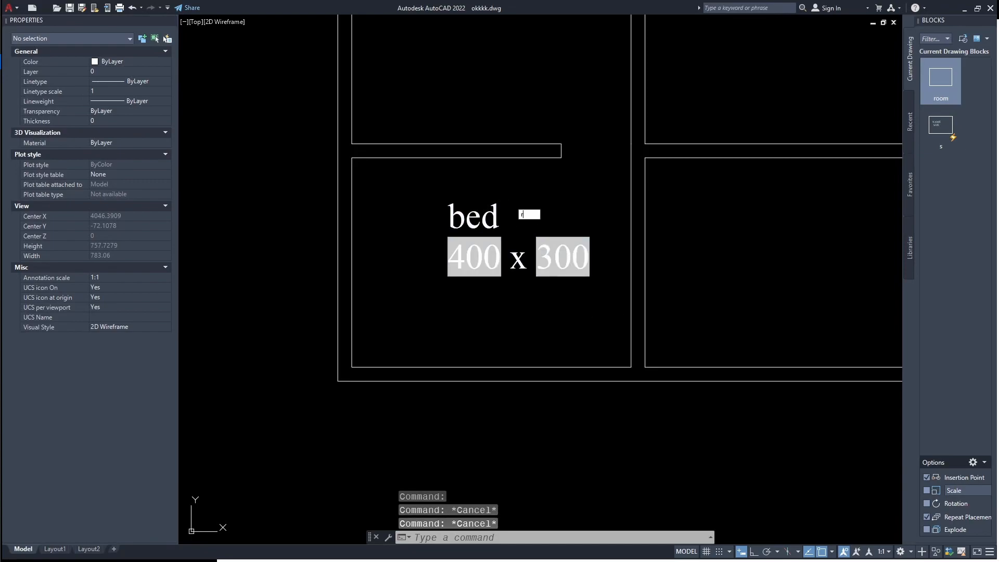
{"action": "type", "text": "ec"}
{"action": "key", "text": "Return"}
{"action": "key", "text": "Escape"}
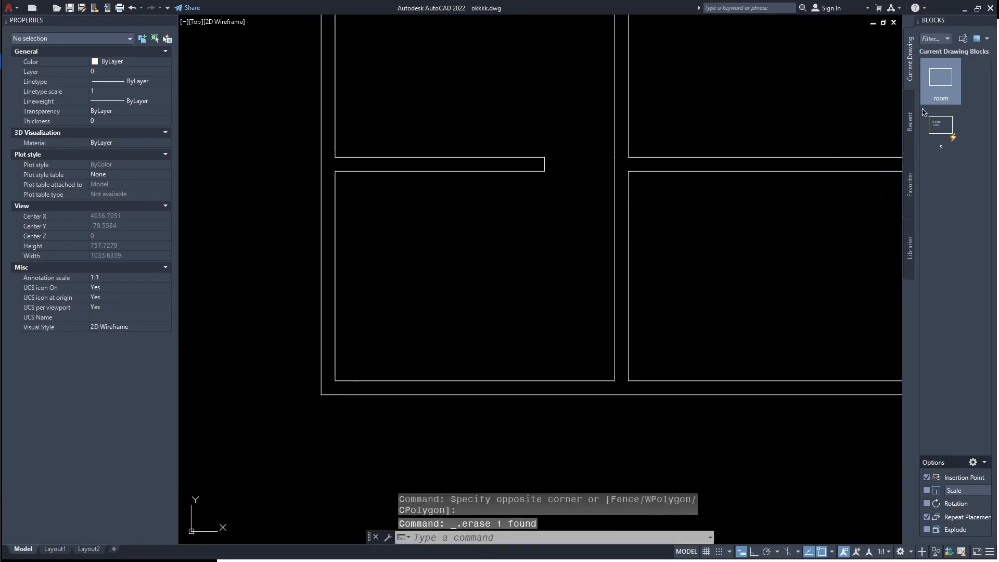
Insert the updated block s at the lower-left room's inner lower-left corner and enter "bed" as its NAME.
{"action": "left_click", "coordinate": [945, 134]}
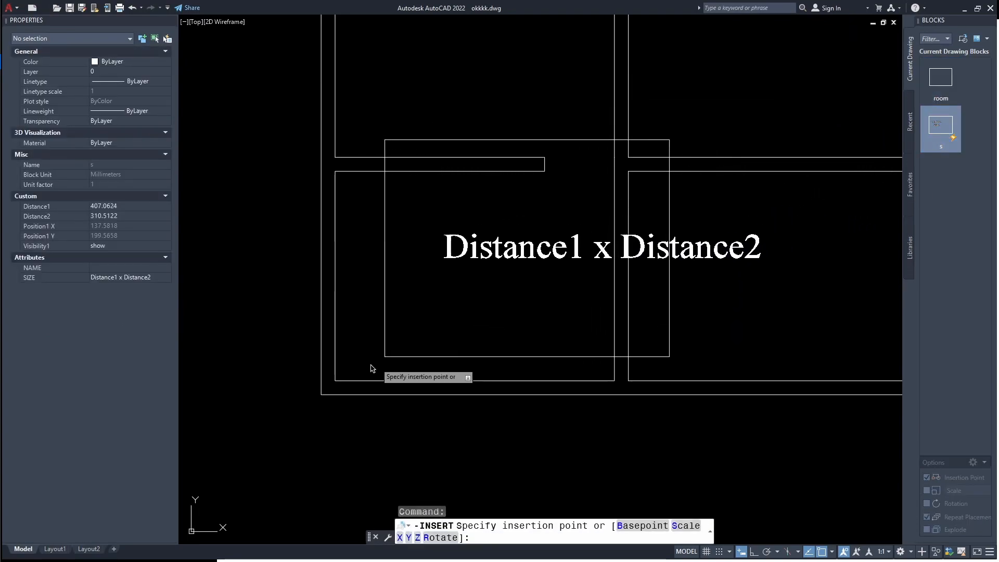
{"action": "left_click", "coordinate": [334, 382]}
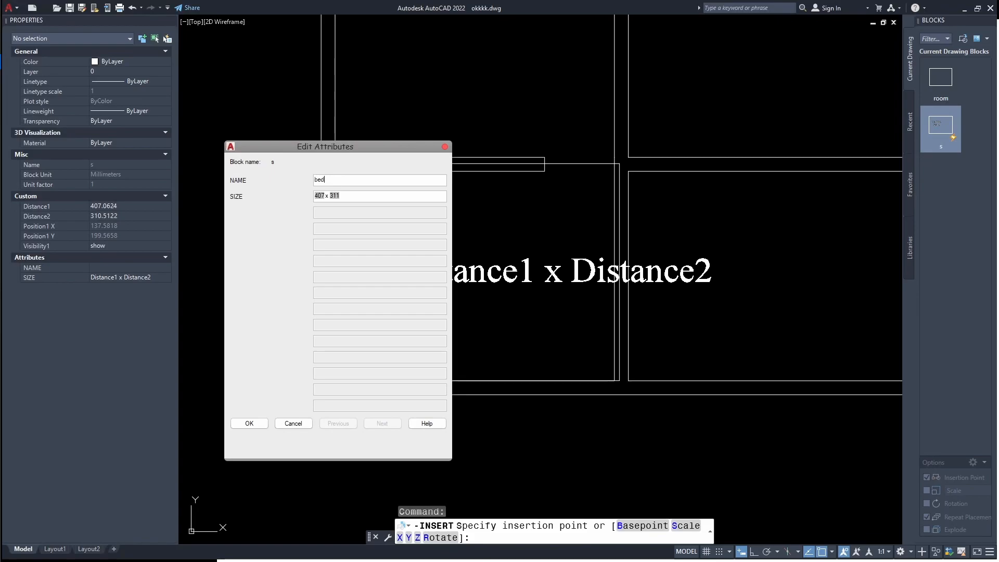
{"action": "left_click", "coordinate": [249, 423]}
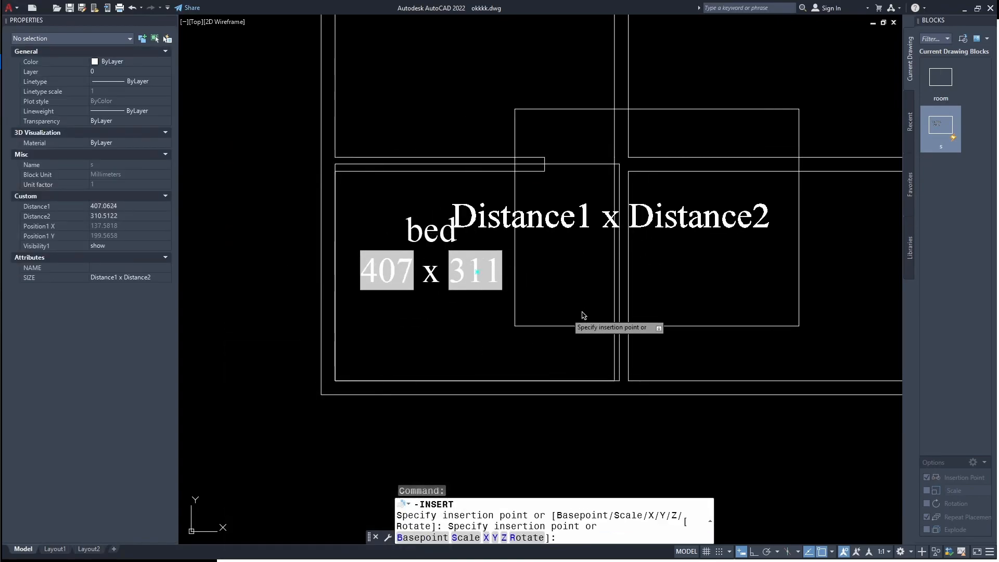
{"action": "key", "text": "Escape"}
{"action": "key", "text": "Escape"}
Stretch the newly inserted bed block to a height of 300 and a width of 400 to fit the room.
{"action": "middle_click_drag", "start_coordinate": [461, 268], "coordinate": [482, 269]}
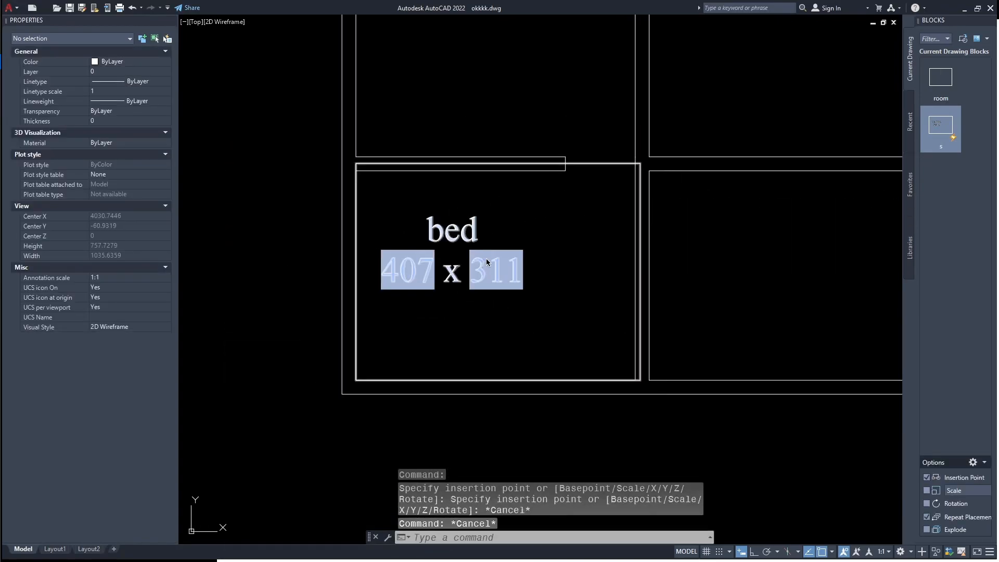
{"action": "left_click", "coordinate": [593, 164]}
{"action": "left_click", "coordinate": [640, 164]}
{"action": "type", "text": "300"}
{"action": "key", "text": "Return"}
{"action": "left_click", "coordinate": [641, 379]}
{"action": "type", "text": "400"}
{"action": "key", "text": "Return"}
{"action": "middle_click_drag", "start_coordinate": [602, 323], "coordinate": [588, 330]}
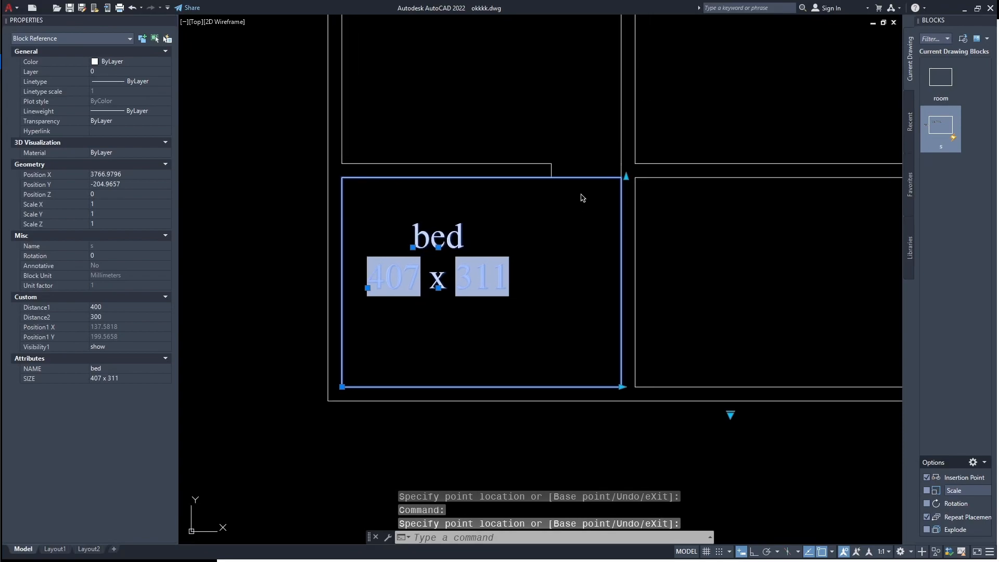
Set the fitted bed block's visibility state to hide so only its room label shows.
{"action": "key", "text": "Escape"}
{"action": "left_click", "coordinate": [587, 162]}
{"action": "left_click", "coordinate": [577, 188]}
{"action": "left_click", "coordinate": [731, 415]}
{"action": "left_click", "coordinate": [750, 433]}
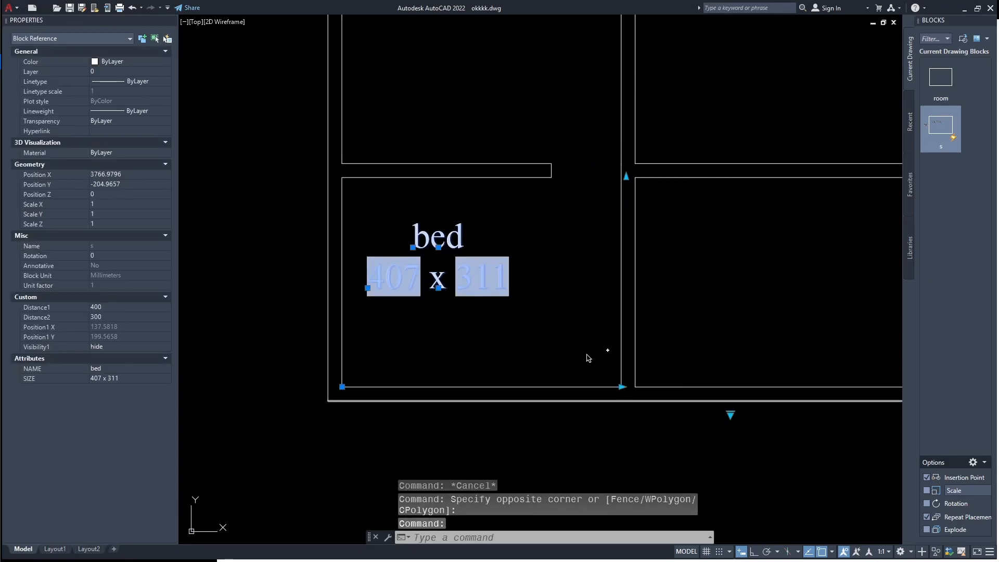
{"action": "middle_click_drag", "start_coordinate": [588, 357], "coordinate": [502, 346]}
{"action": "key", "text": "Escape"}
{"action": "key", "text": "Escape"}
{"action": "scroll", "coordinate": [503, 342], "scroll_direction": "down", "scroll_amount": 1}
{"action": "left_click", "coordinate": [459, 237]}
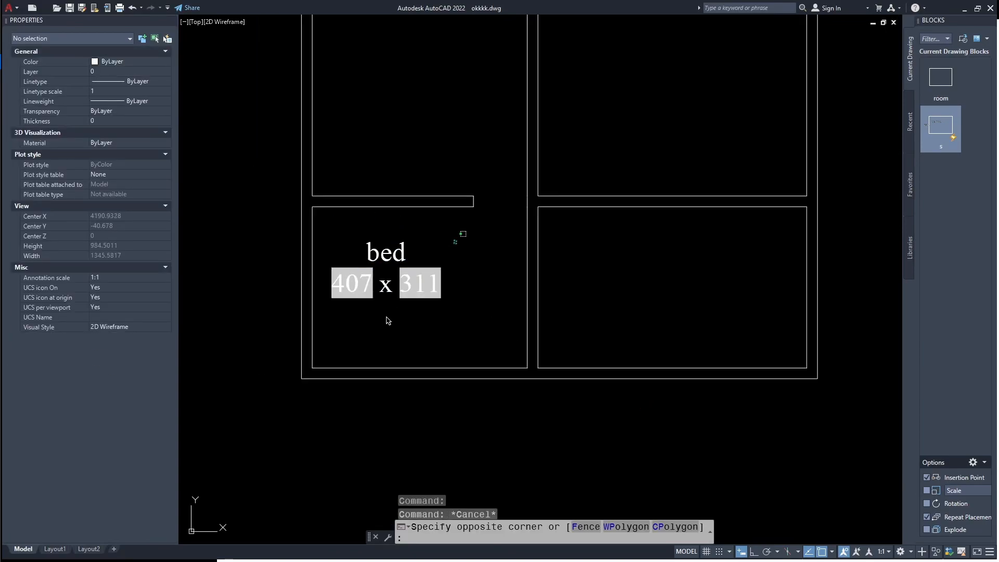
{"action": "left_click", "coordinate": [380, 334]}
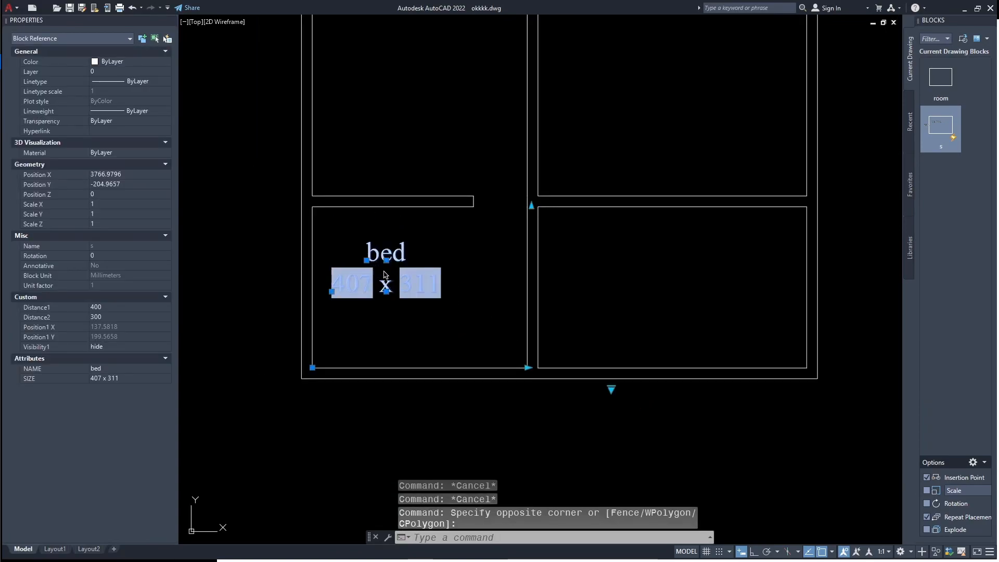
{"action": "type", "text": "m"}
{"action": "key", "text": "Return"}
{"action": "left_click", "coordinate": [387, 292]}
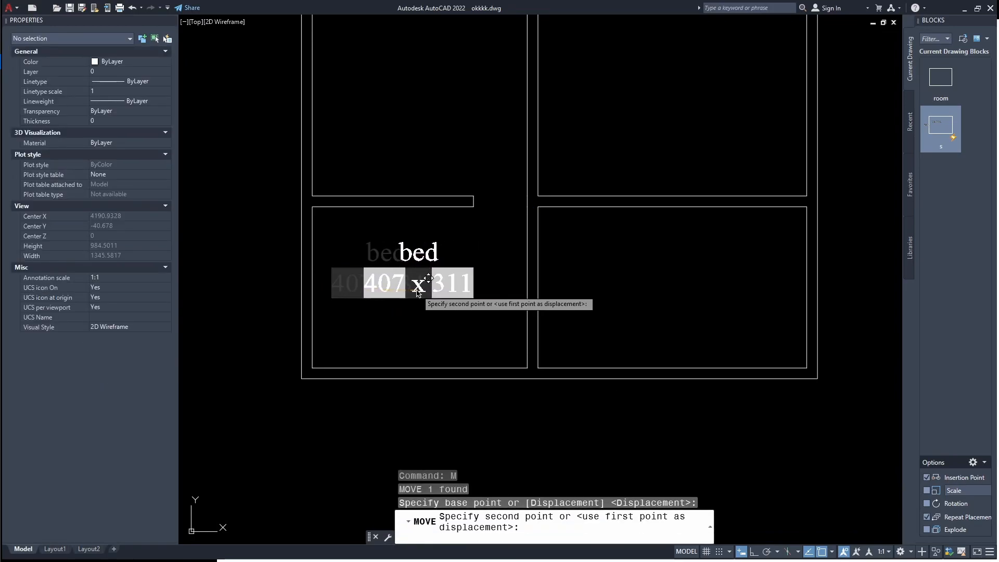
{"action": "key", "text": "Escape"}
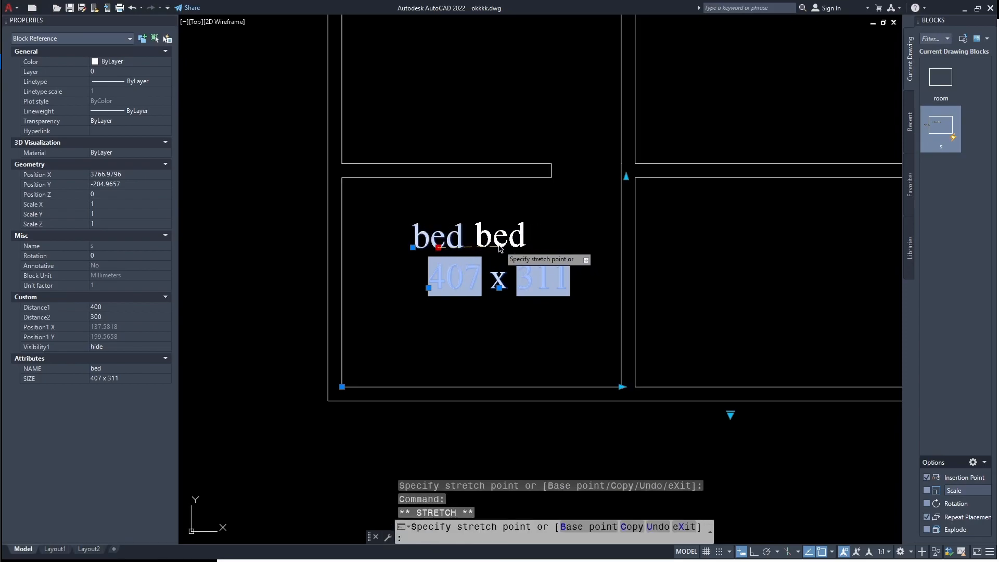
Move the bed block's SIZE and NAME labels to the middle of the room, with NAME centred above SIZE.
{"action": "left_click", "coordinate": [500, 248]}
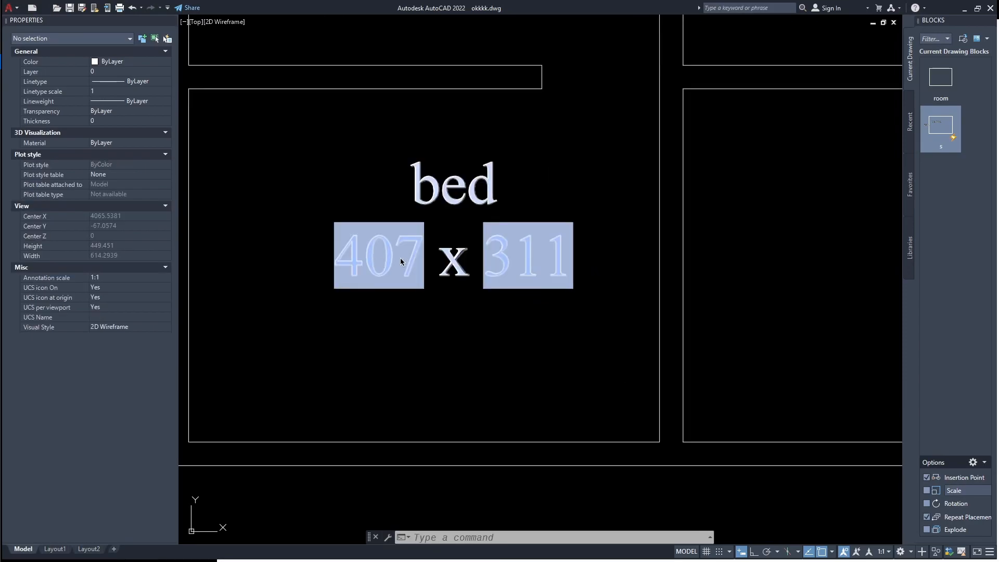
{"action": "scroll", "coordinate": [400, 261], "scroll_direction": "down", "scroll_amount": 2}
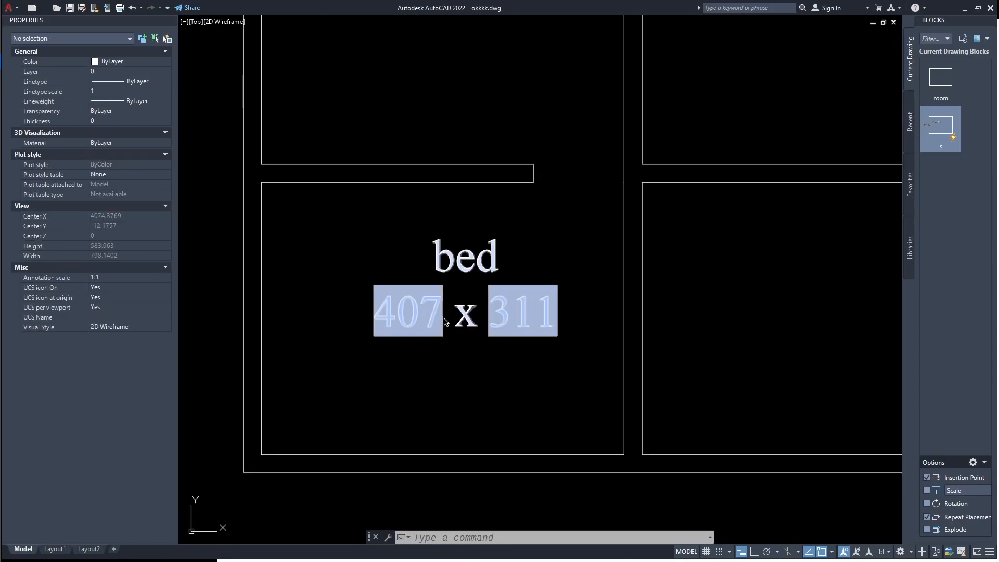
{"action": "scroll", "coordinate": [481, 320], "scroll_direction": "up", "scroll_amount": 8}
{"action": "middle_click_drag", "start_coordinate": [564, 307], "coordinate": [539, 308]}
{"action": "scroll", "coordinate": [540, 309], "scroll_direction": "down", "scroll_amount": 8}
Preview the plot with the AutoCAD PDF (General Documentation).pc3 plotter, examine the bed room's label, and exit the preview.
{"action": "key", "text": "ctrl+p"}
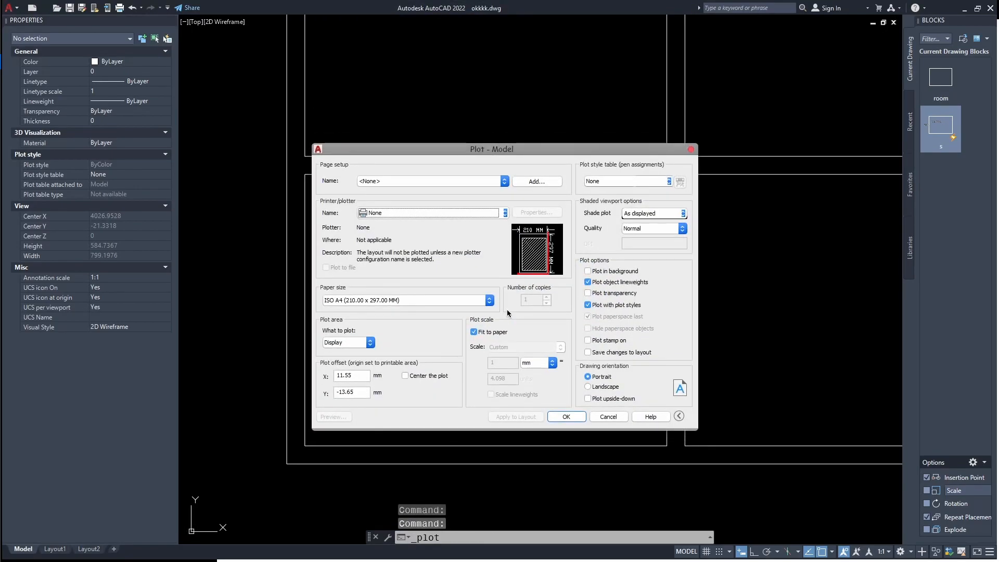
{"action": "left_click", "coordinate": [434, 213]}
{"action": "left_click", "coordinate": [400, 279]}
{"action": "left_click", "coordinate": [333, 417]}
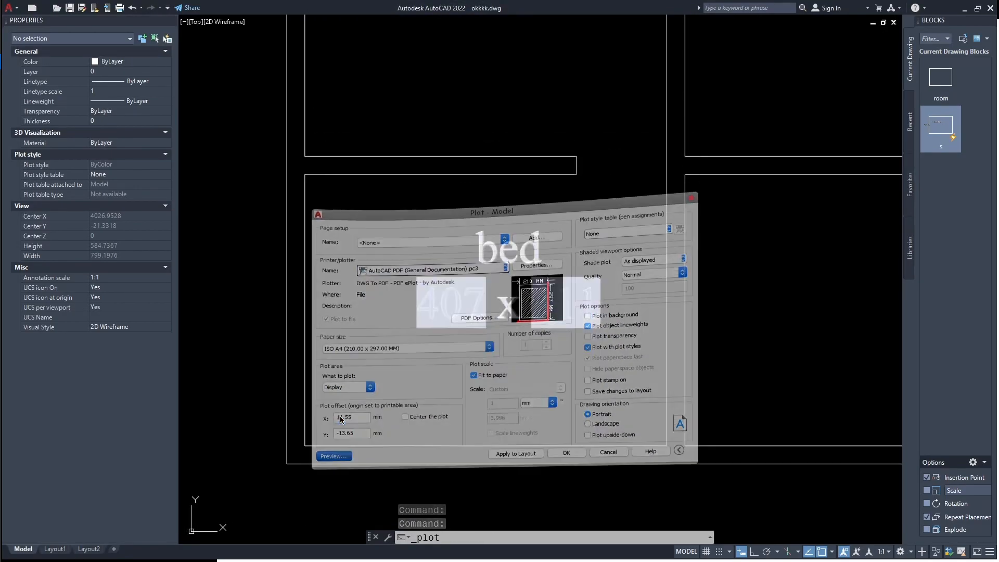
{"action": "scroll", "coordinate": [533, 437], "scroll_direction": "up", "scroll_amount": 10}
{"action": "scroll", "coordinate": [520, 450], "scroll_direction": "down", "scroll_amount": 4}
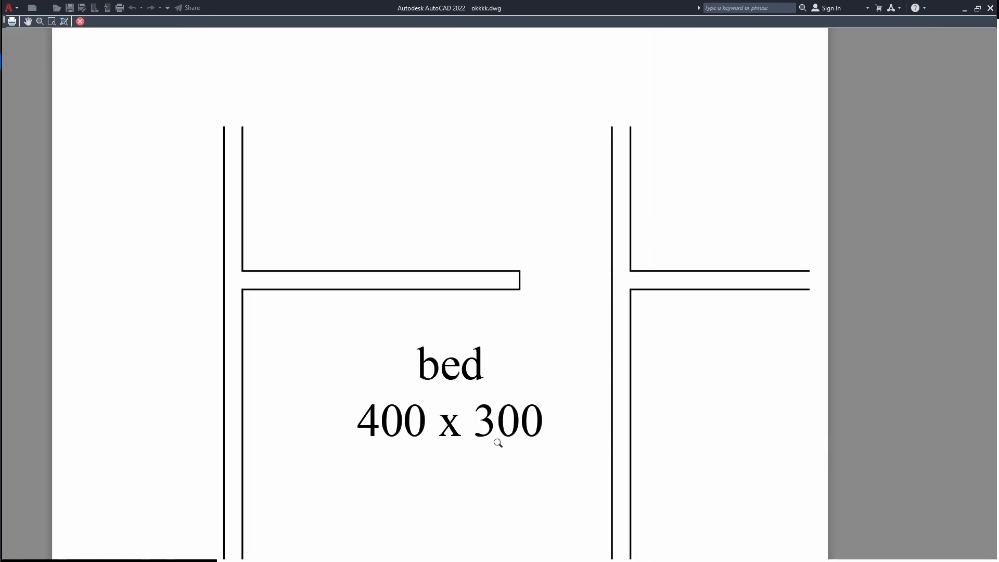
{"action": "key", "text": "Escape"}
{"action": "key", "text": "Escape"}
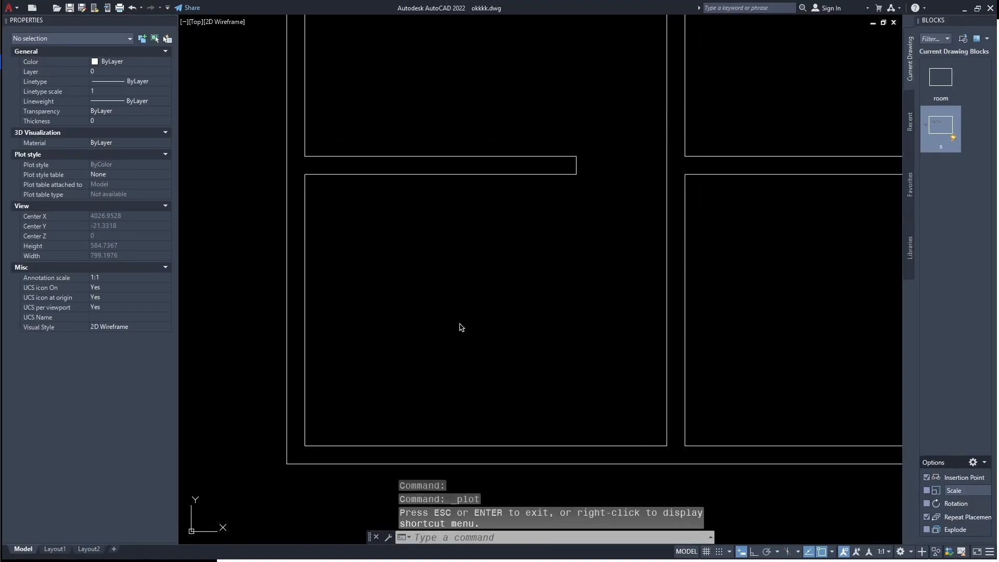